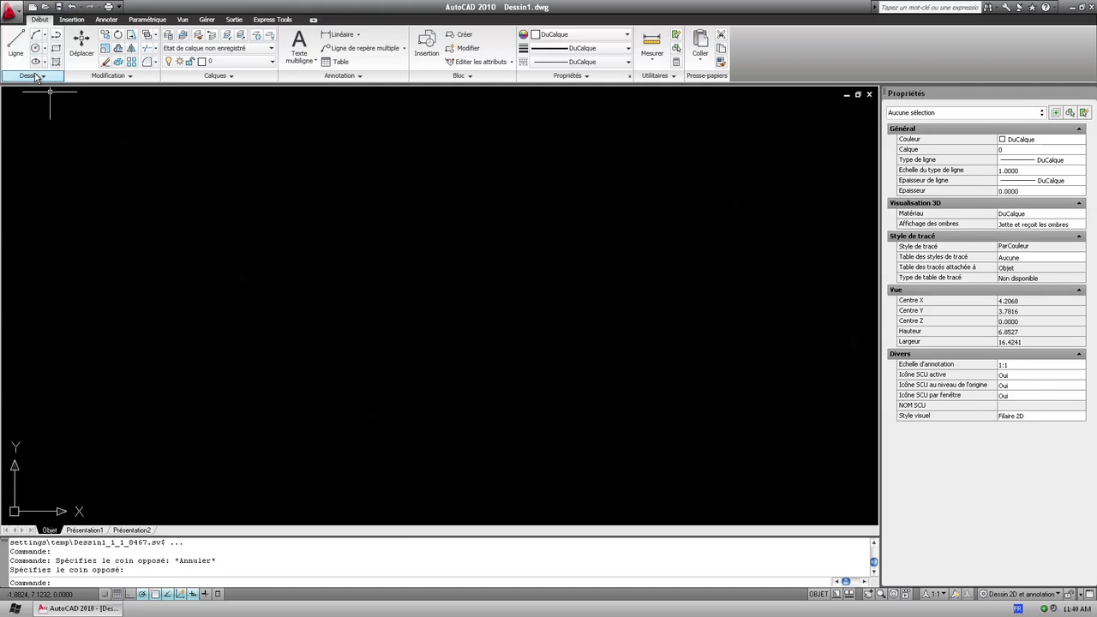
left_click(36, 76)
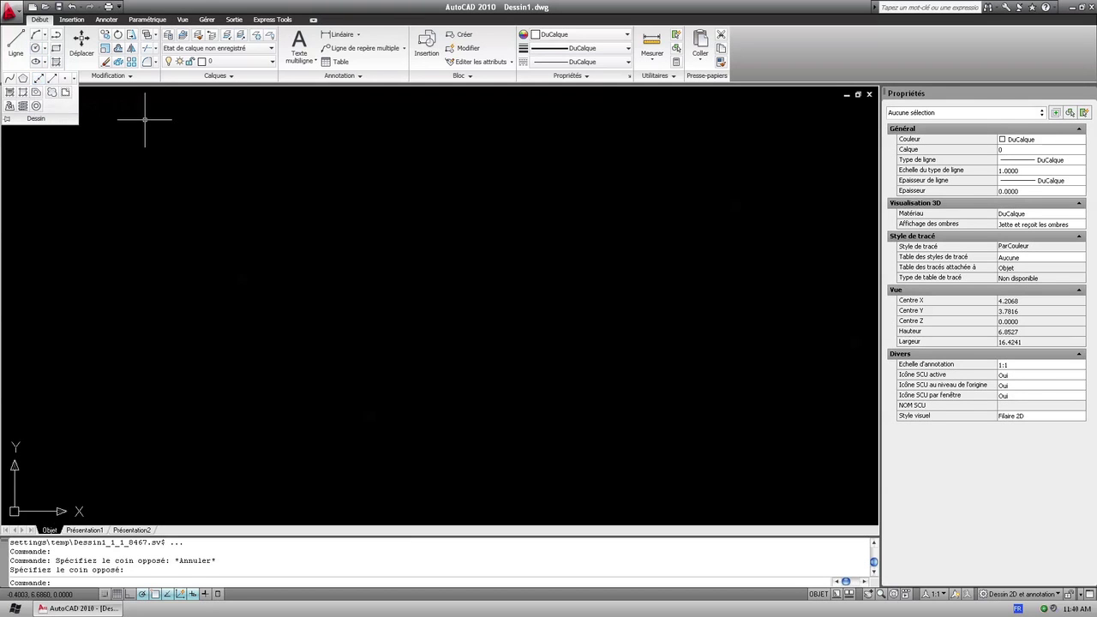
key("Escape")
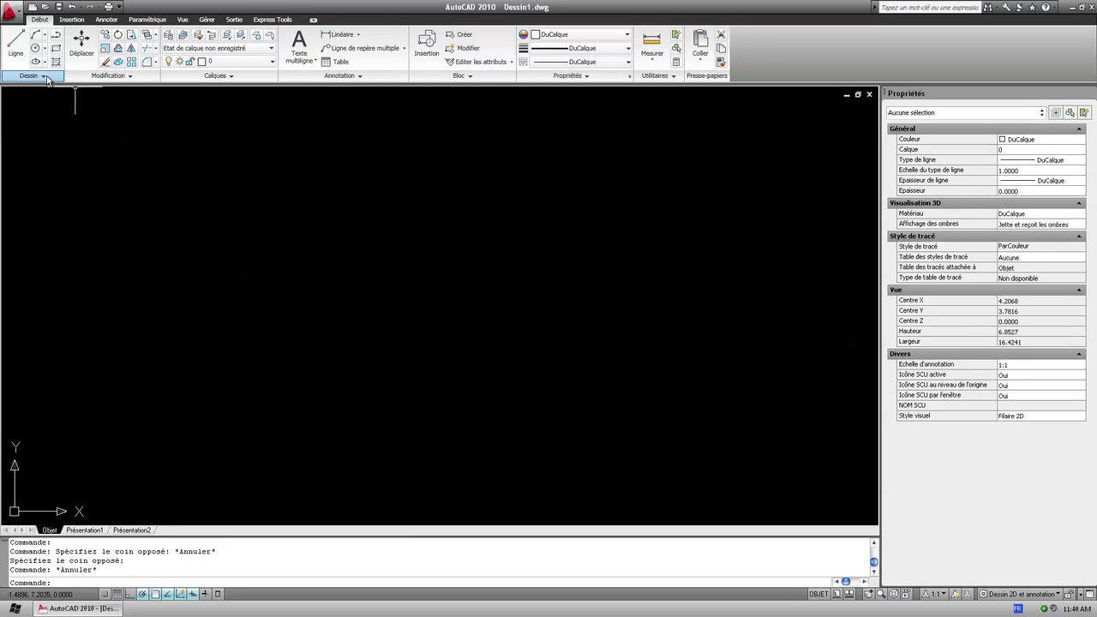
left_click(45, 76)
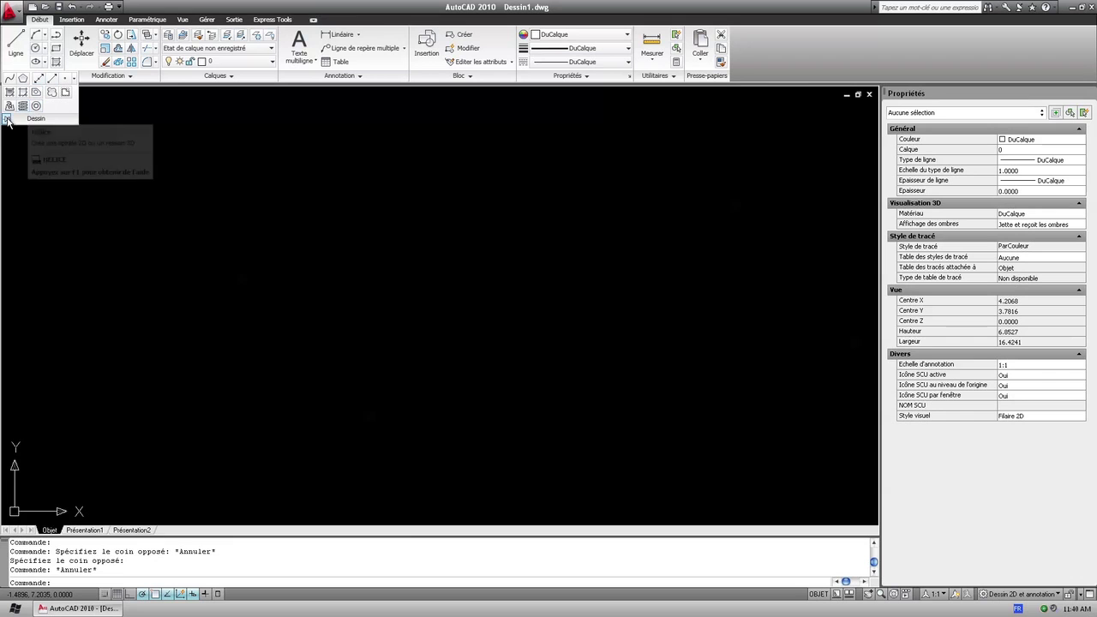
left_click(7, 119)
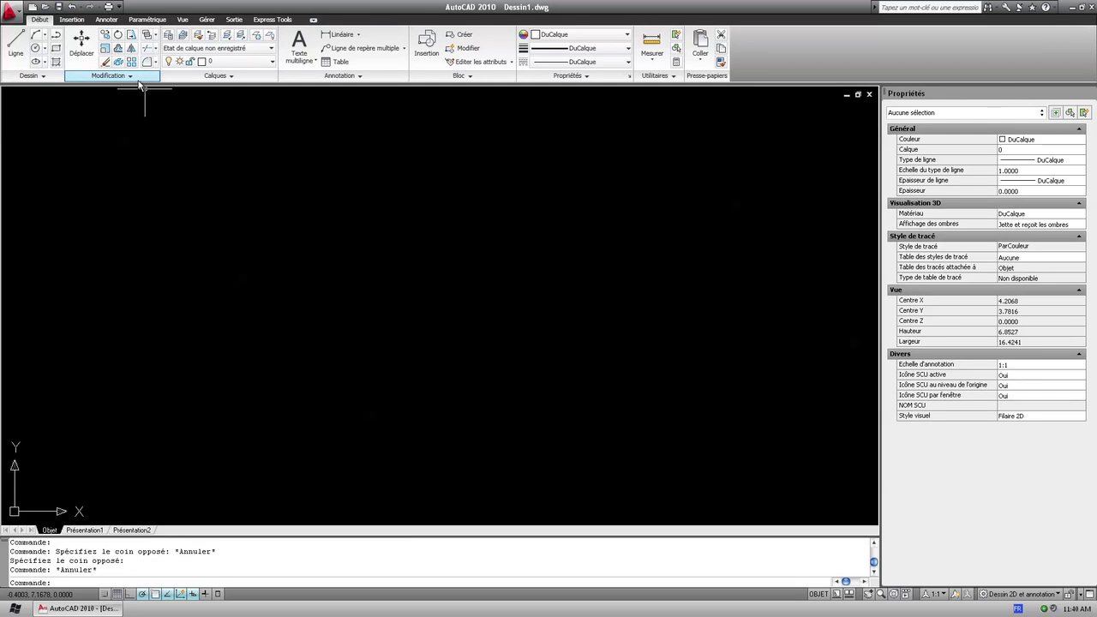
key("Escape")
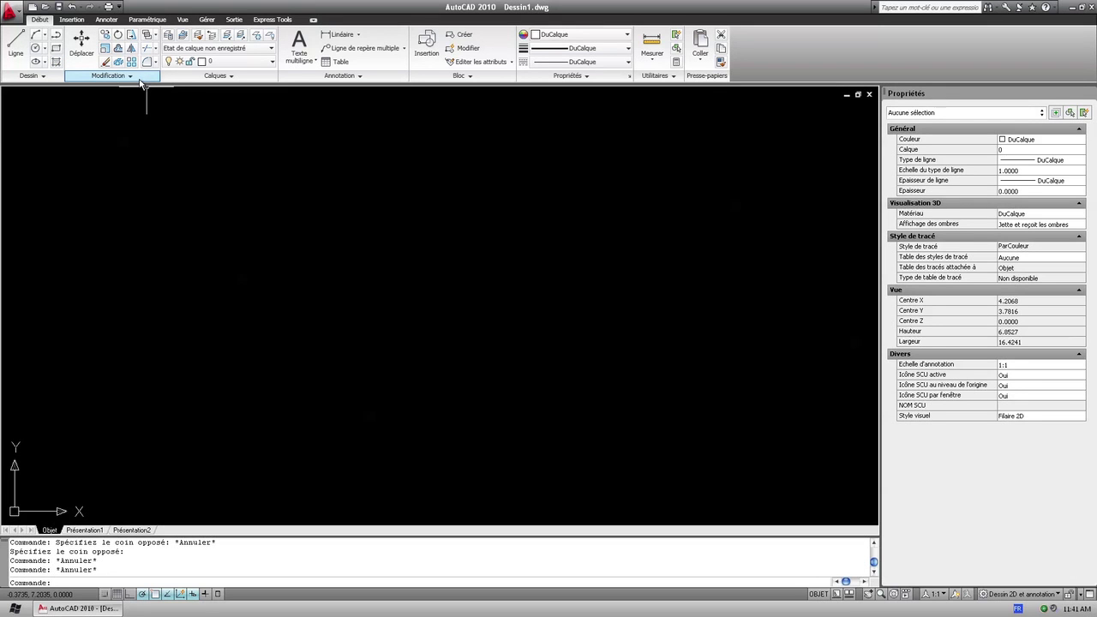
Expand the Modification tool group and keep its additional editing tools pinned open
left_click(140, 81)
left_click(87, 78)
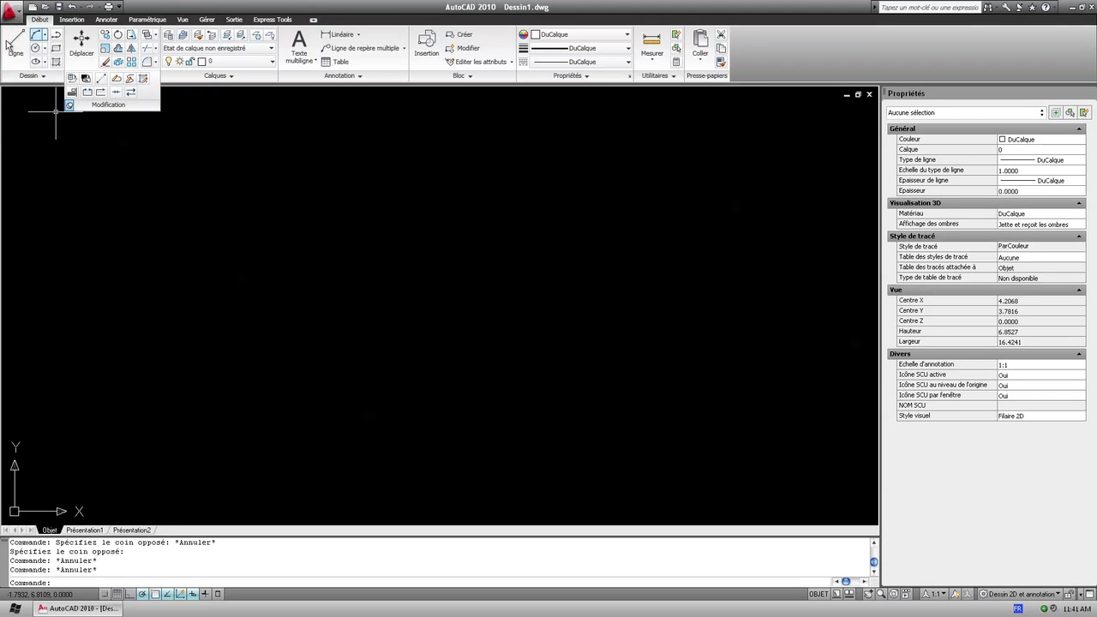
right_click(345, 233)
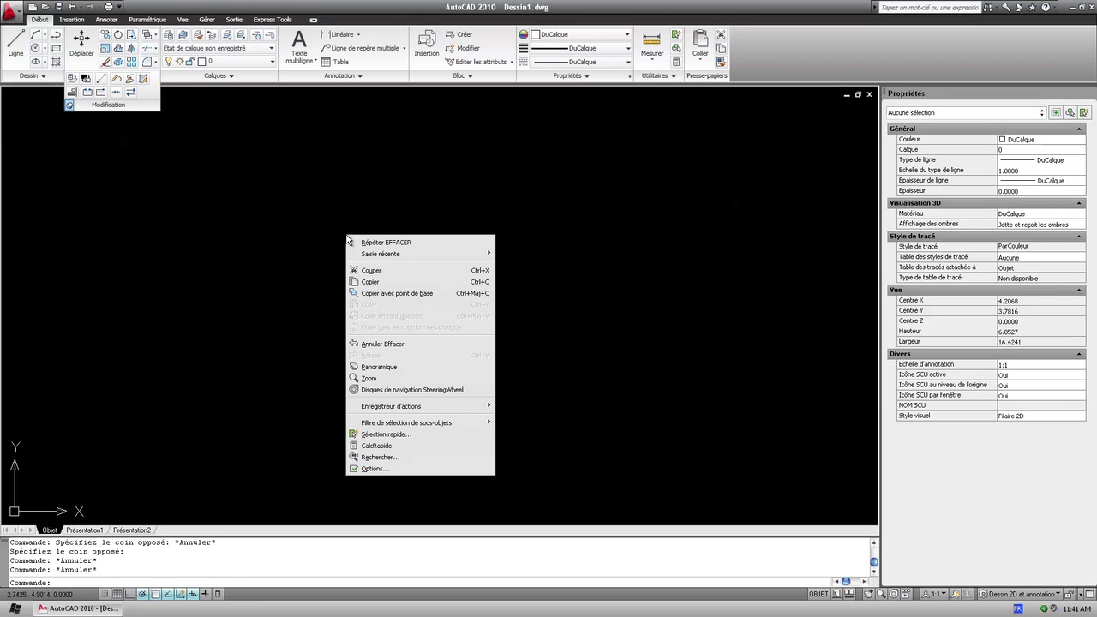
left_click(233, 251)
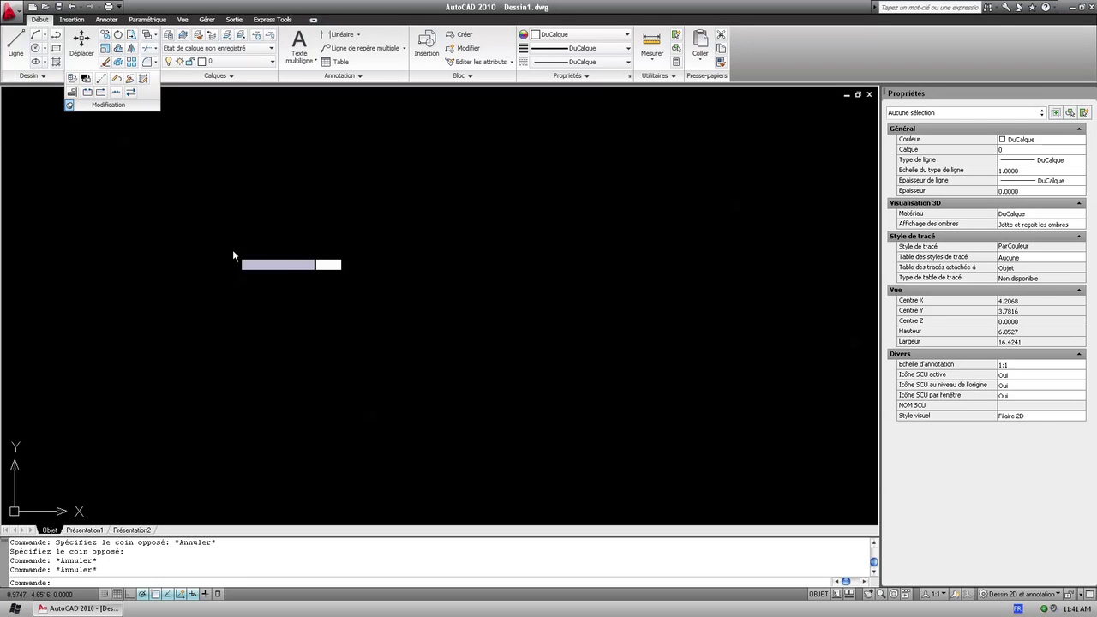
Draw a single horizontal line about 4.08 units long in the empty drawing
left_click(7, 43)
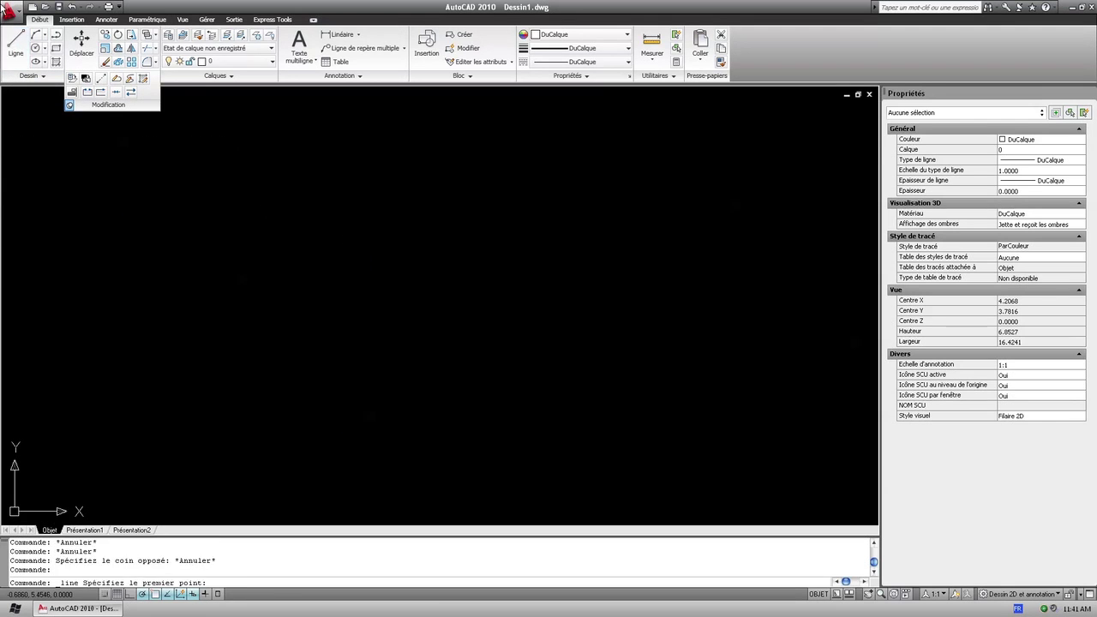
left_click(19, 49)
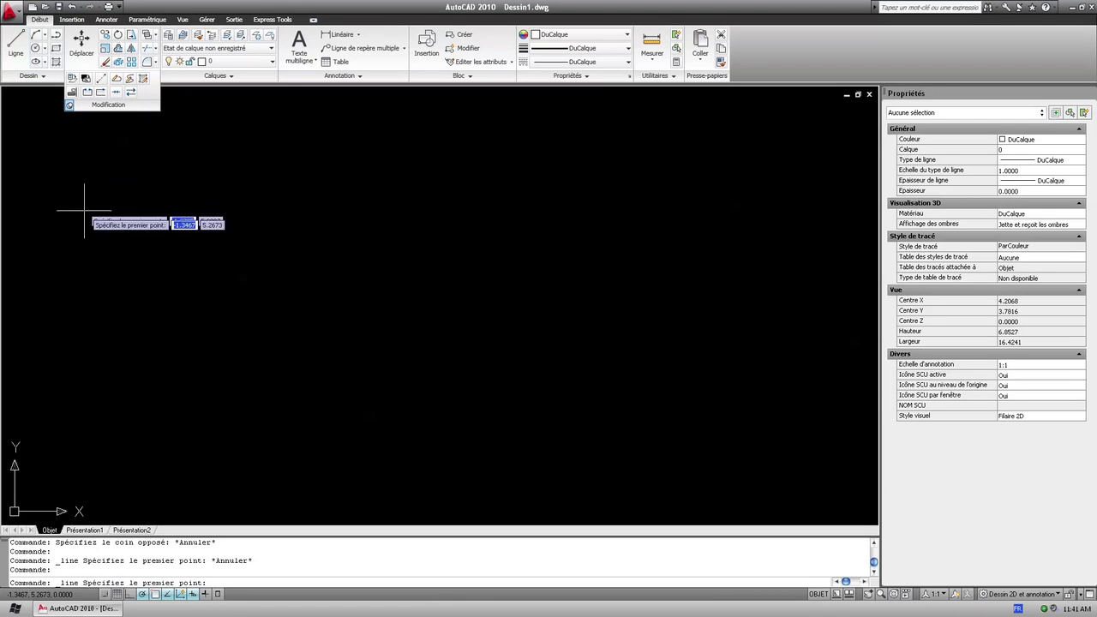
left_click(120, 257)
left_click(381, 258)
key("Escape")
Examine the editing commands offered for the selected horizontal line, leaving it deselected
left_click(413, 274)
left_click(376, 251)
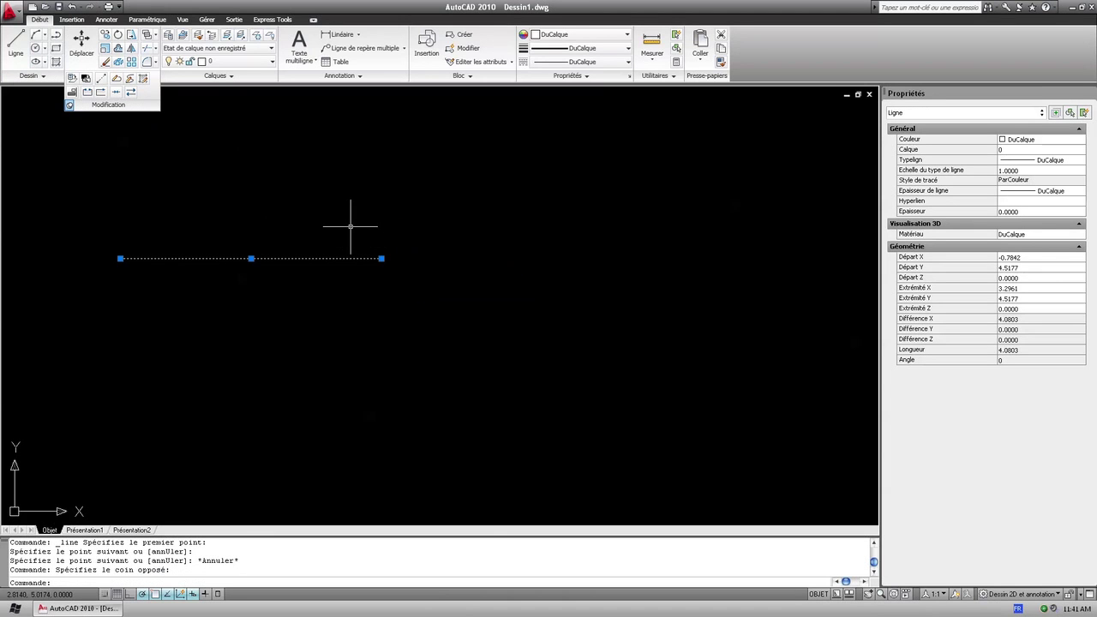
right_click(350, 228)
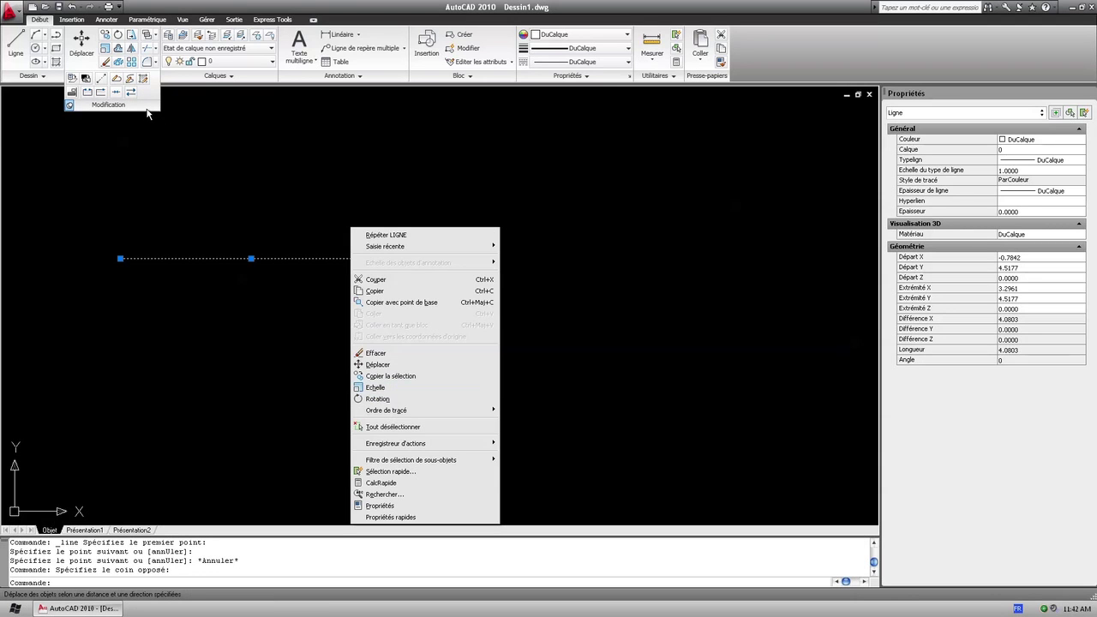
key("Escape")
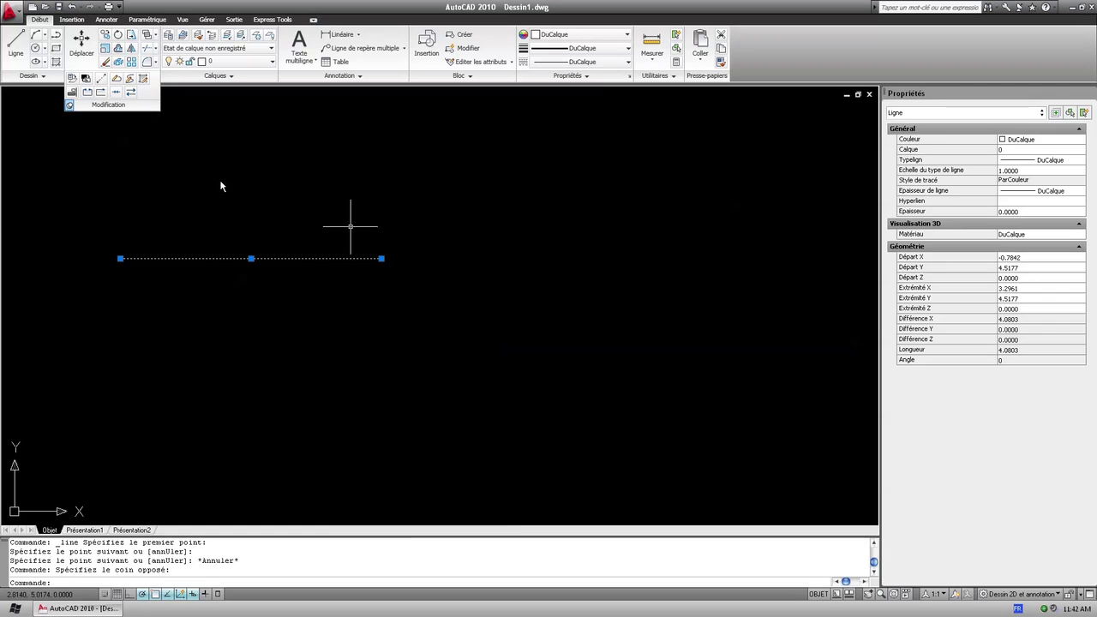
key("Escape")
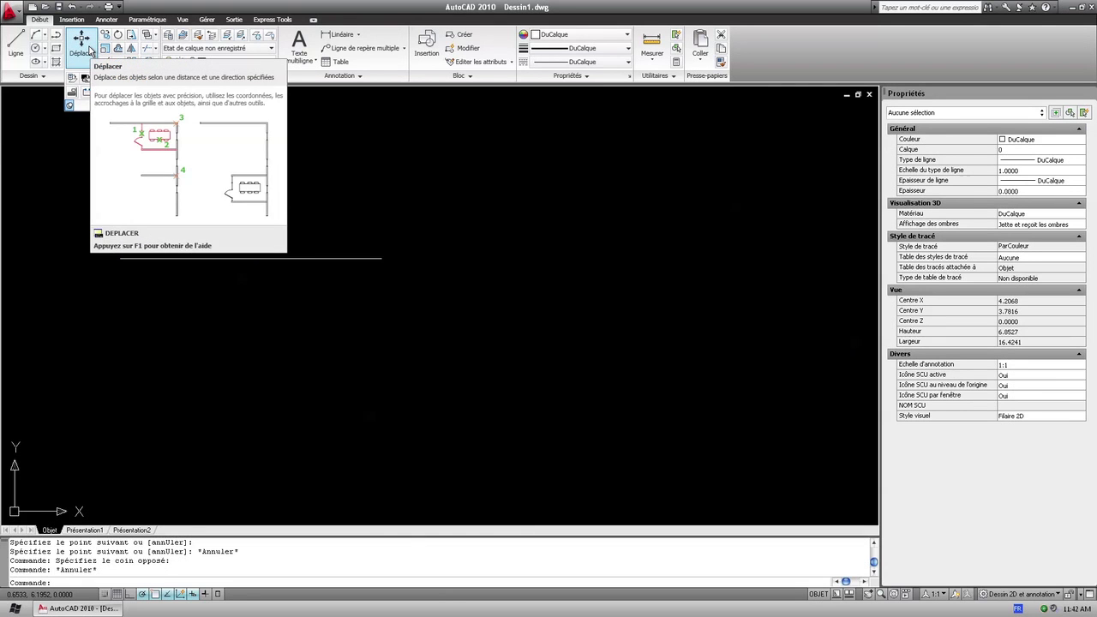
left_click(249, 268)
left_click(205, 216)
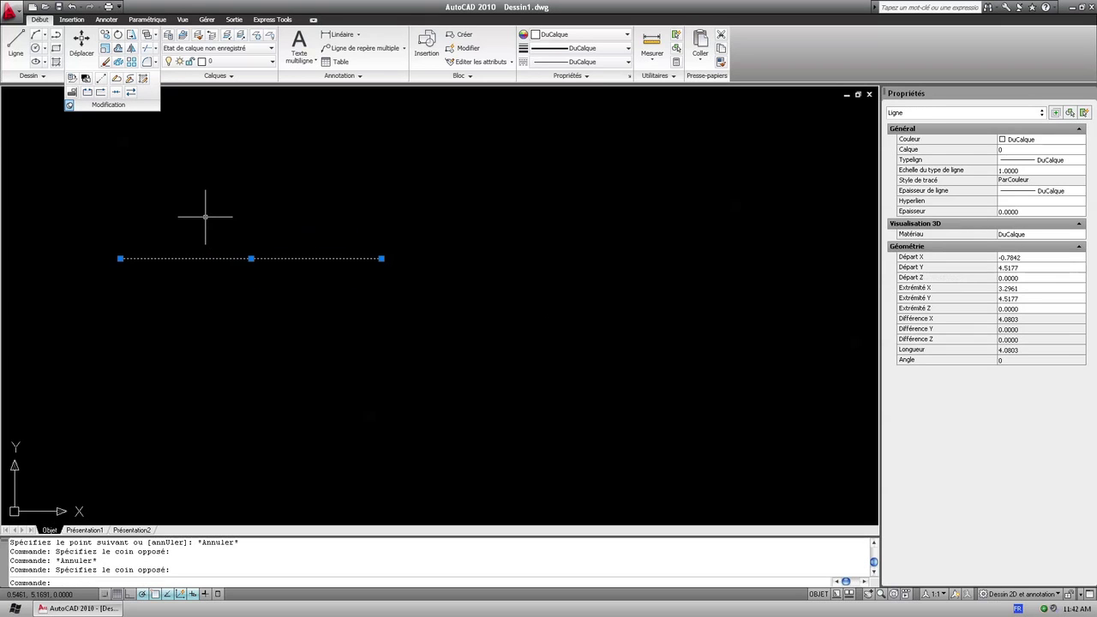
left_click(82, 41)
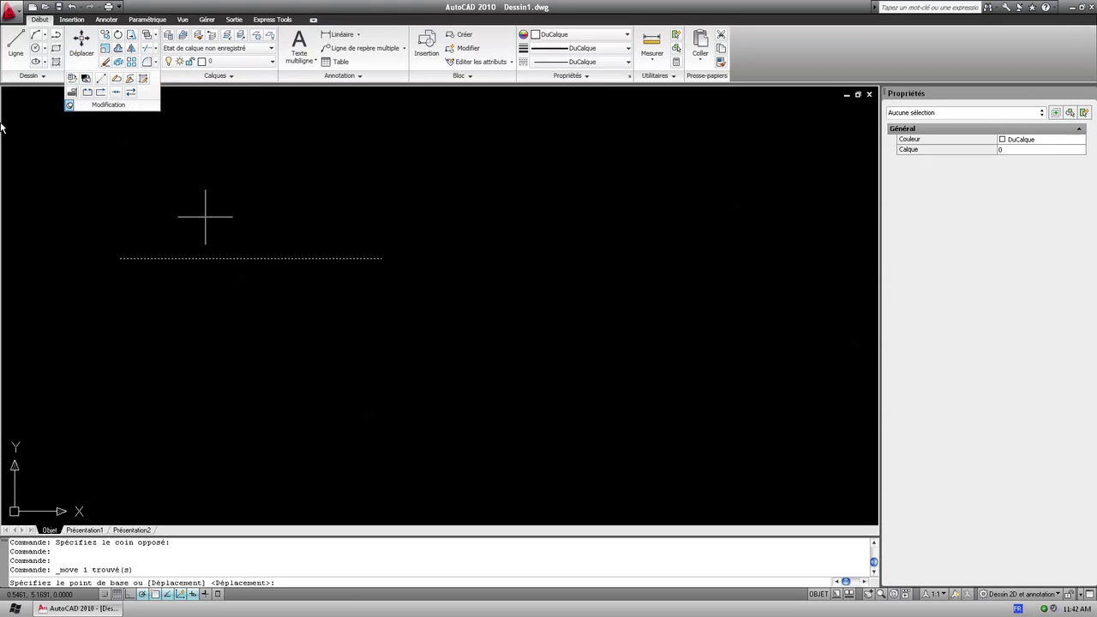
left_click(235, 201)
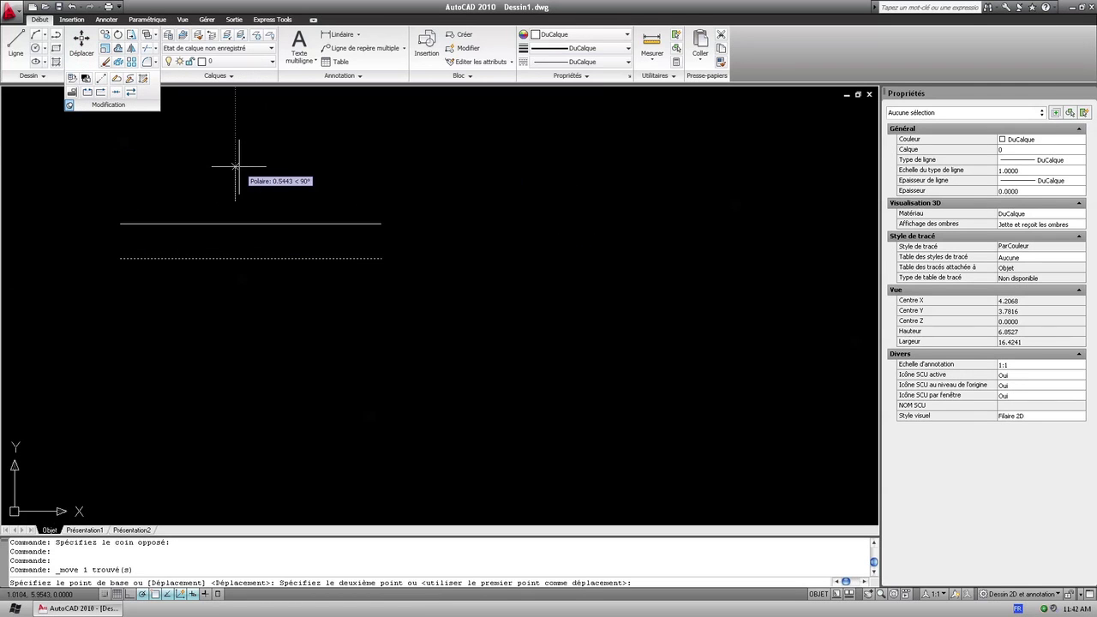
key("Escape")
left_click(273, 275)
left_click(244, 247)
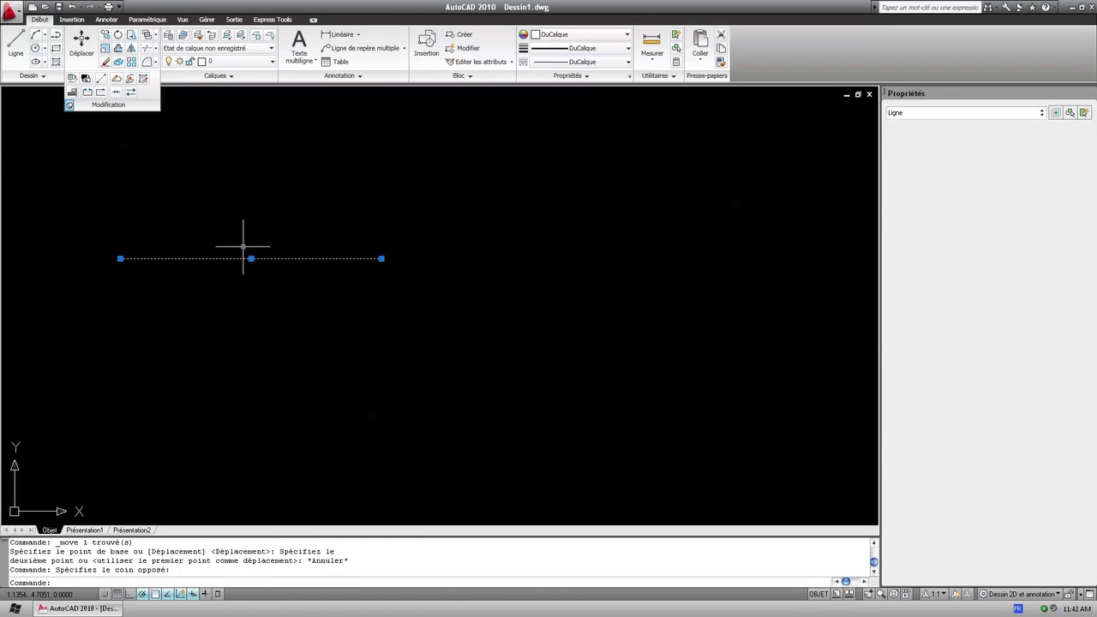
left_click(82, 65)
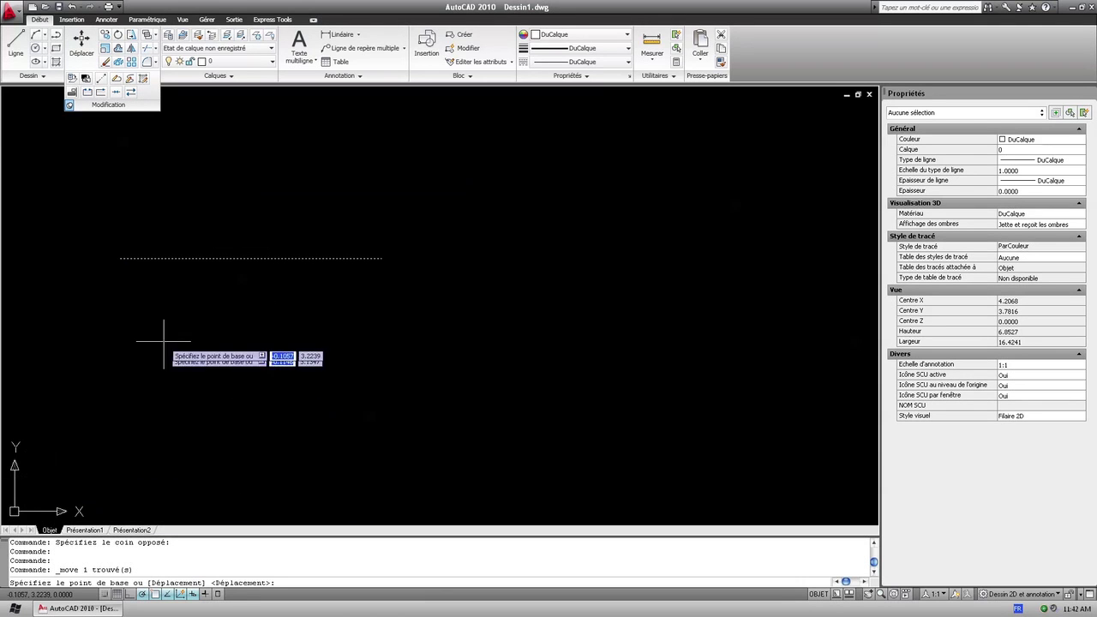
key("Escape")
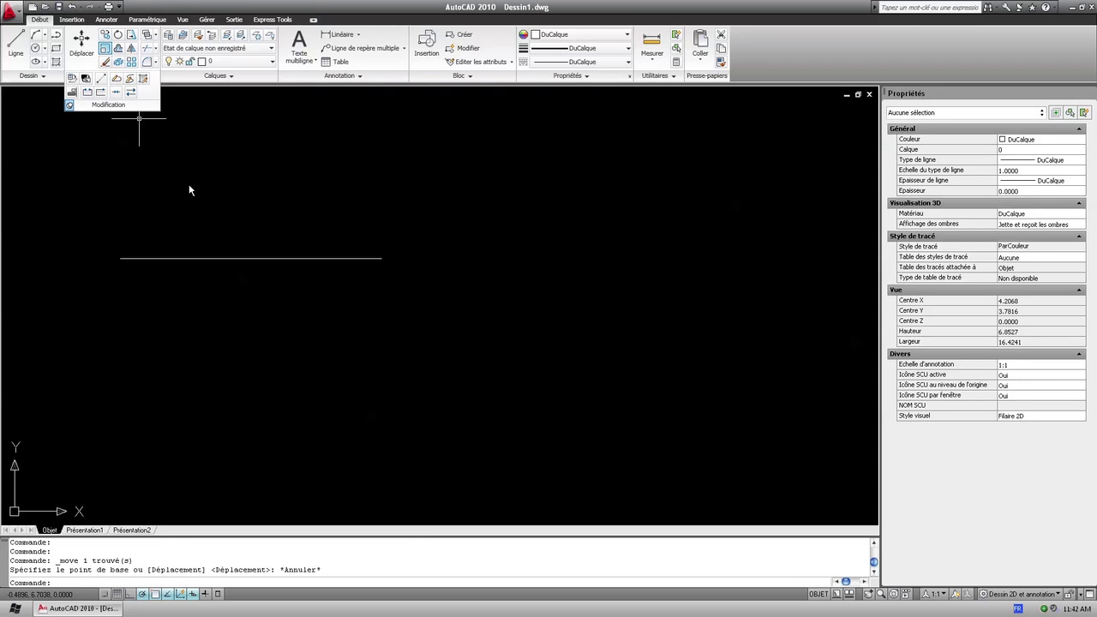
Copy the horizontal line from its left endpoint, placing one copy below and to the right, starting at about 2.29, 3.65
left_click(250, 249)
left_click(252, 249)
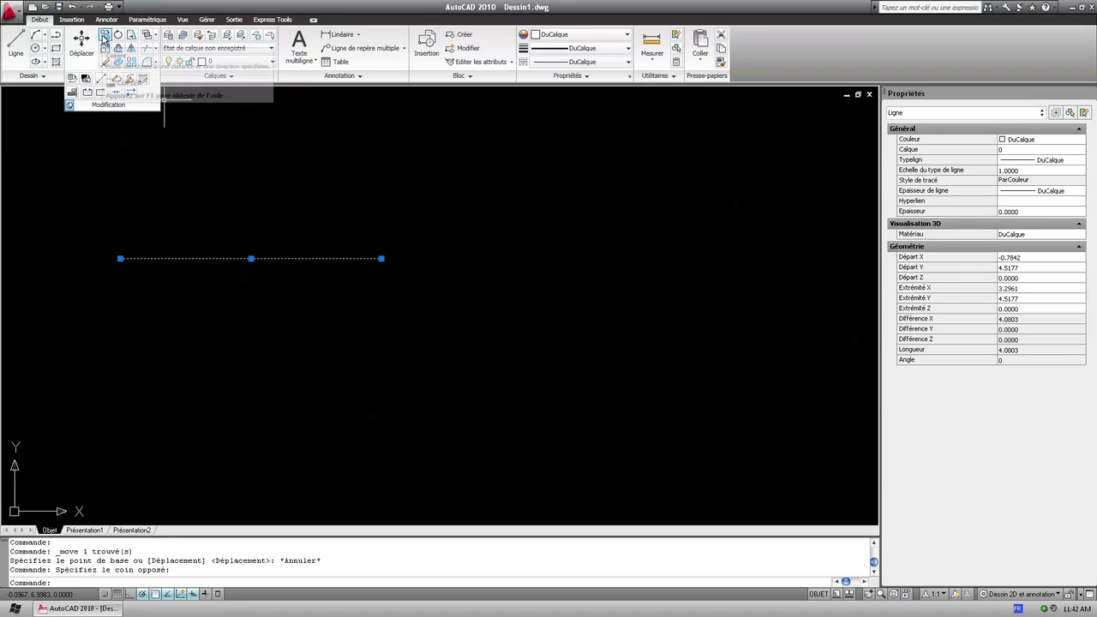
left_click(103, 36)
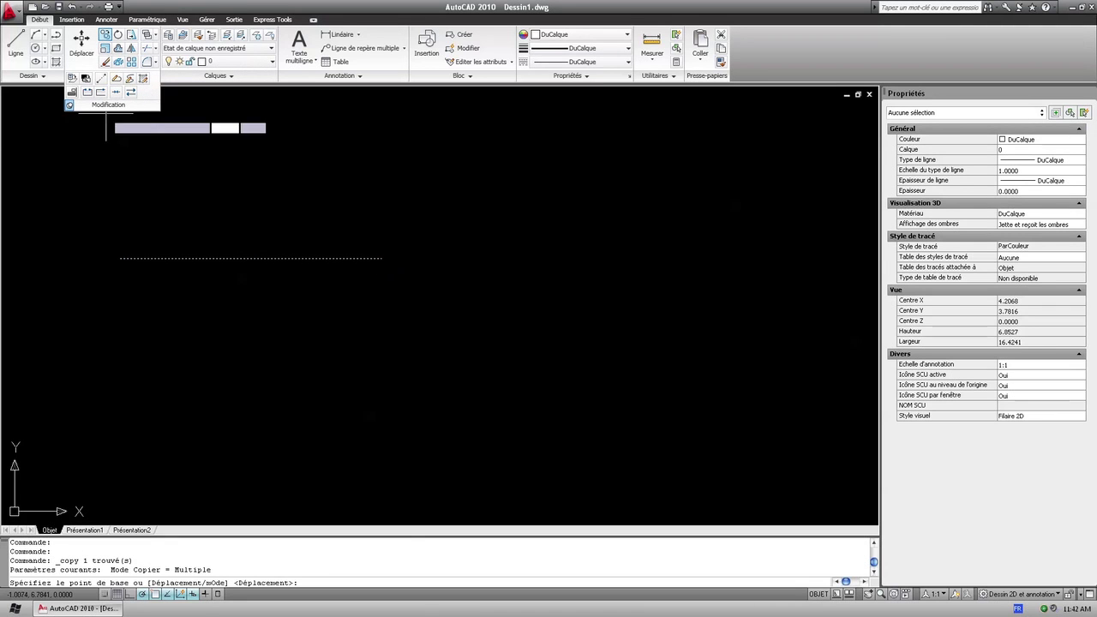
left_click(120, 257)
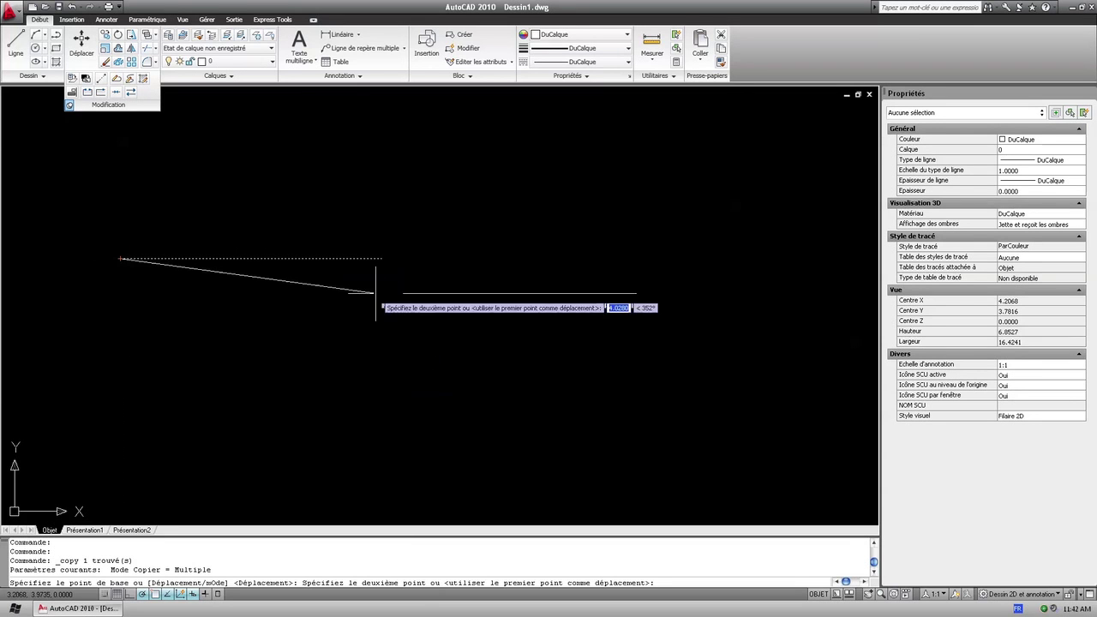
left_click(317, 313)
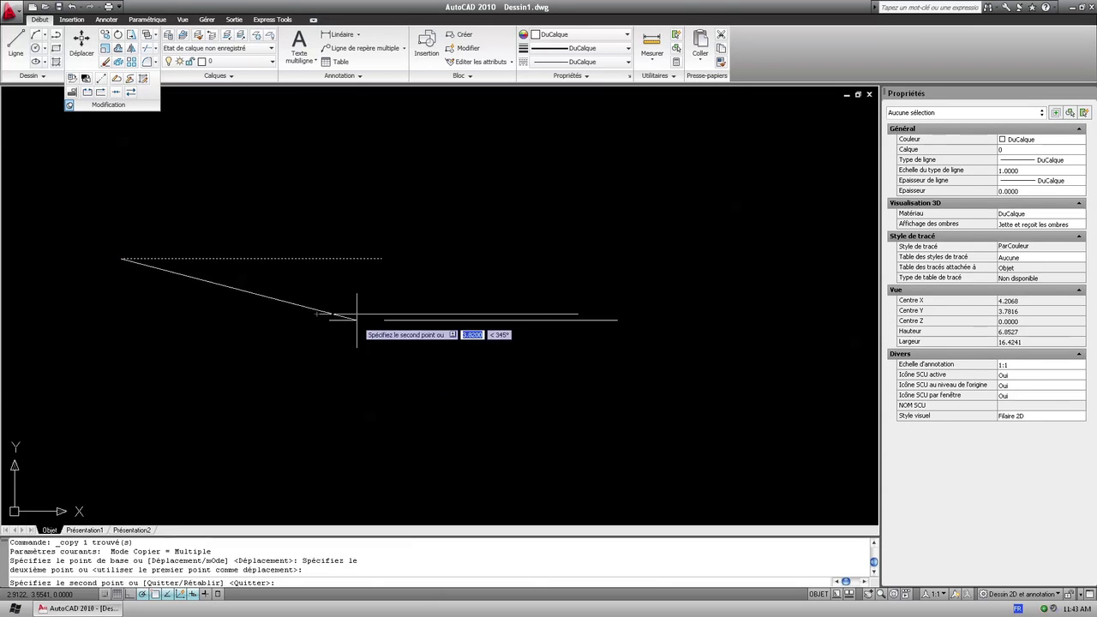
key("Escape")
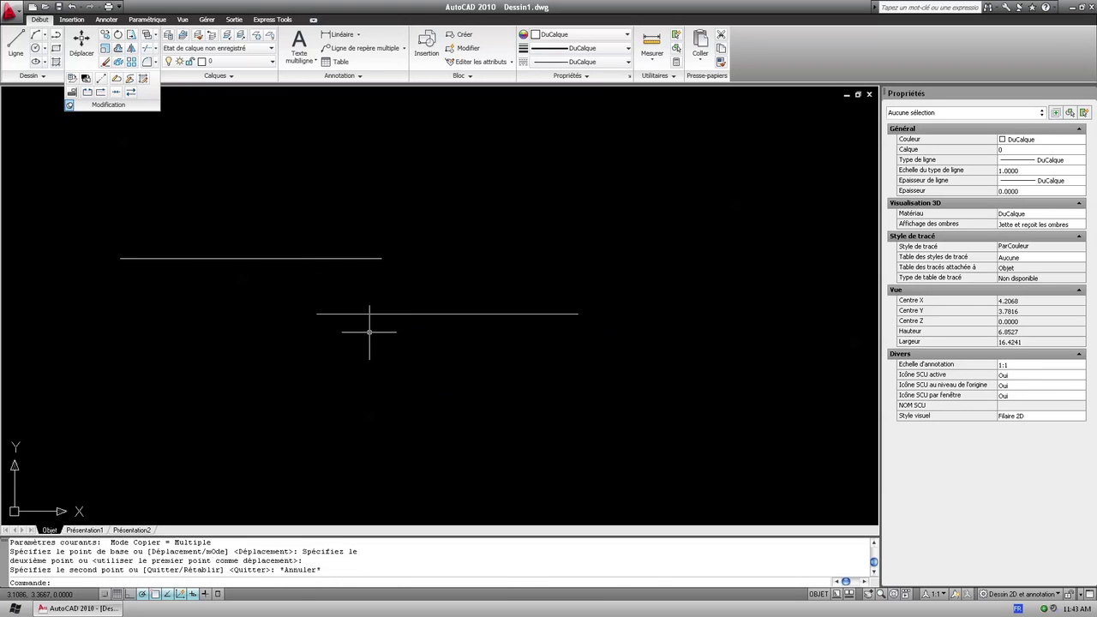
left_click(368, 330)
left_click(308, 291)
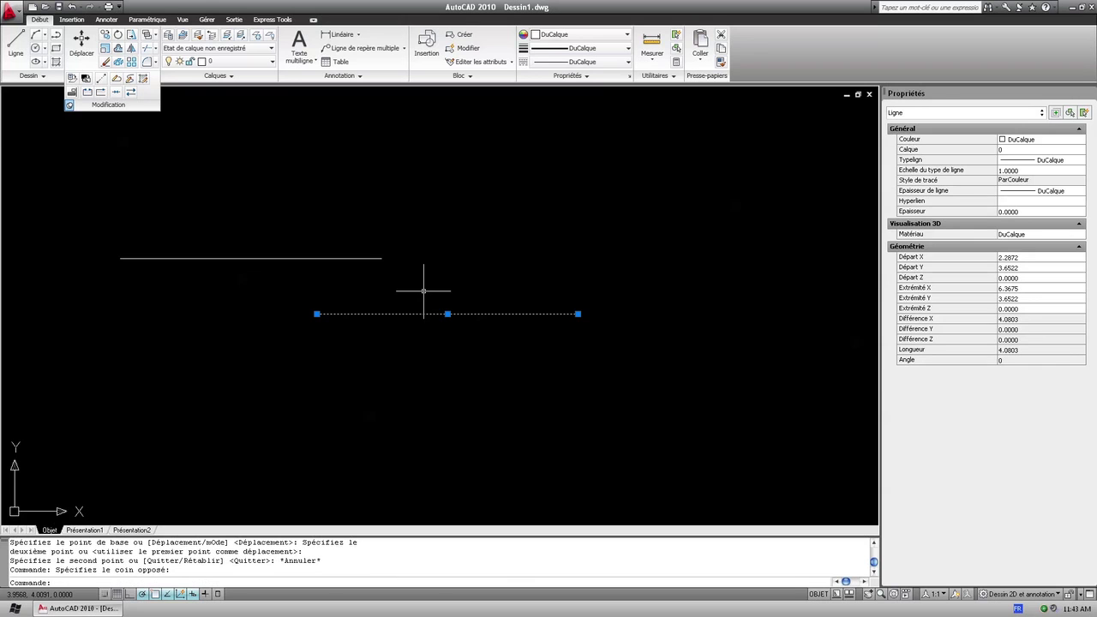
key("Escape")
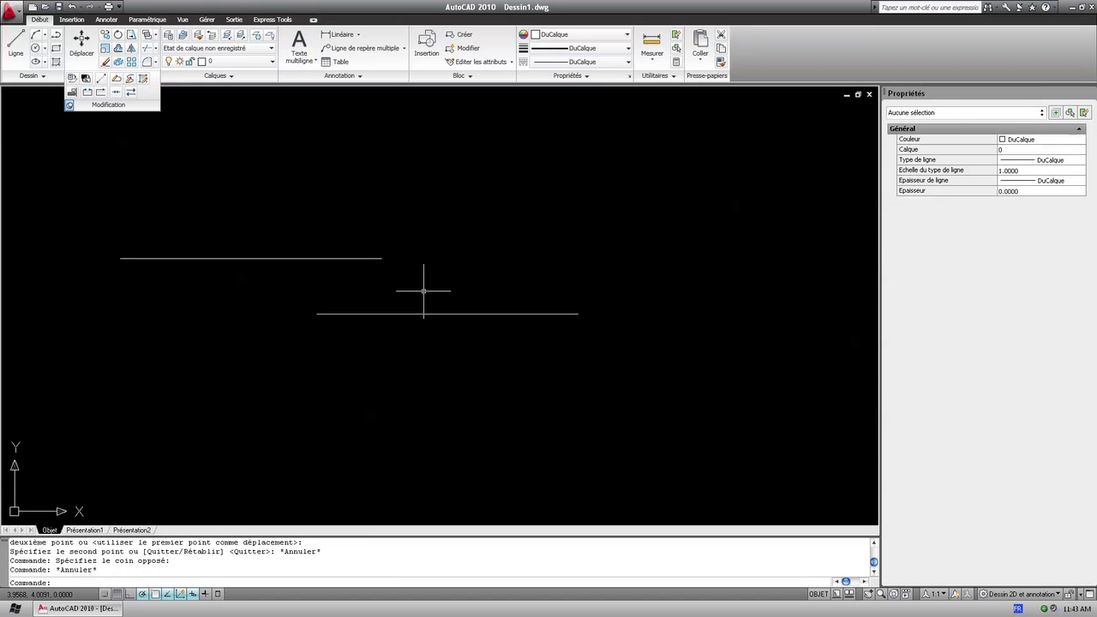
left_click(434, 333)
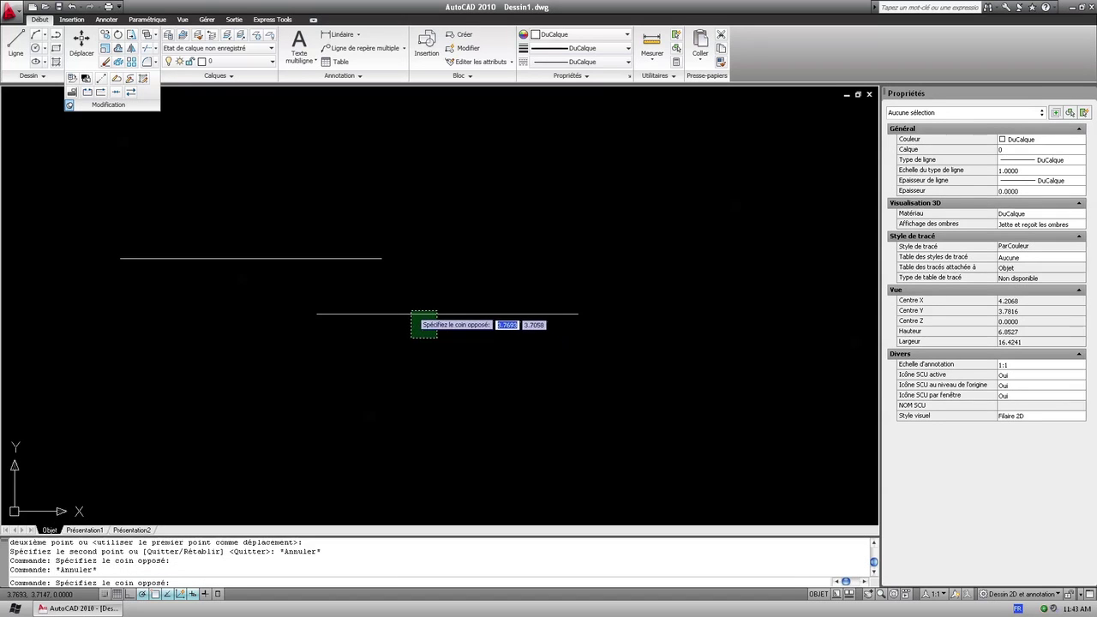
key("Escape")
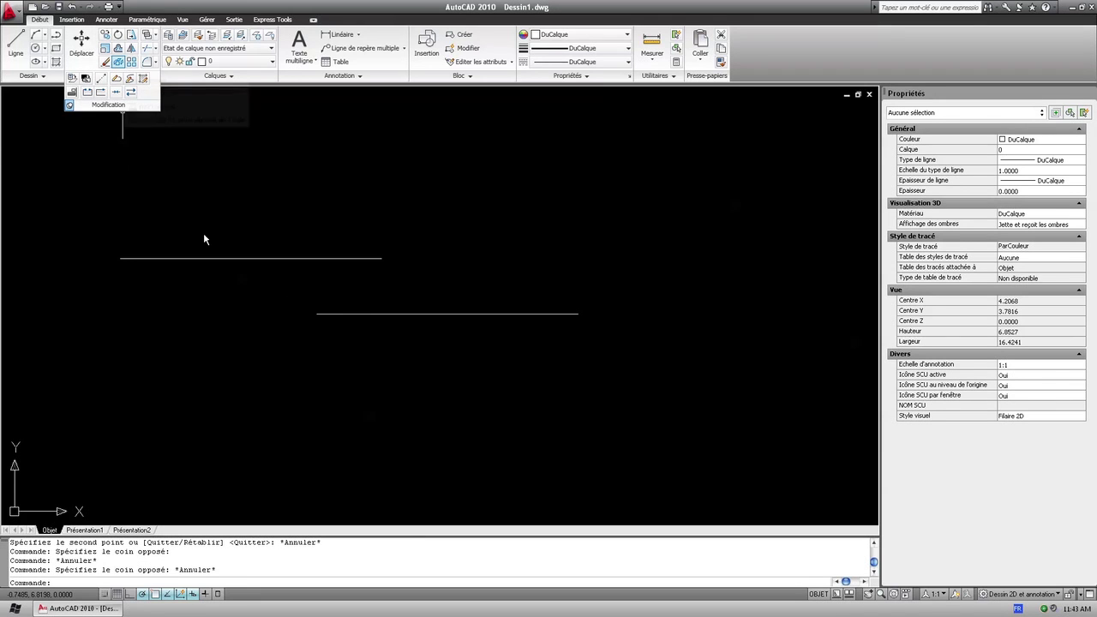
Select the upper line and start the Rotate command on it
left_click(227, 291)
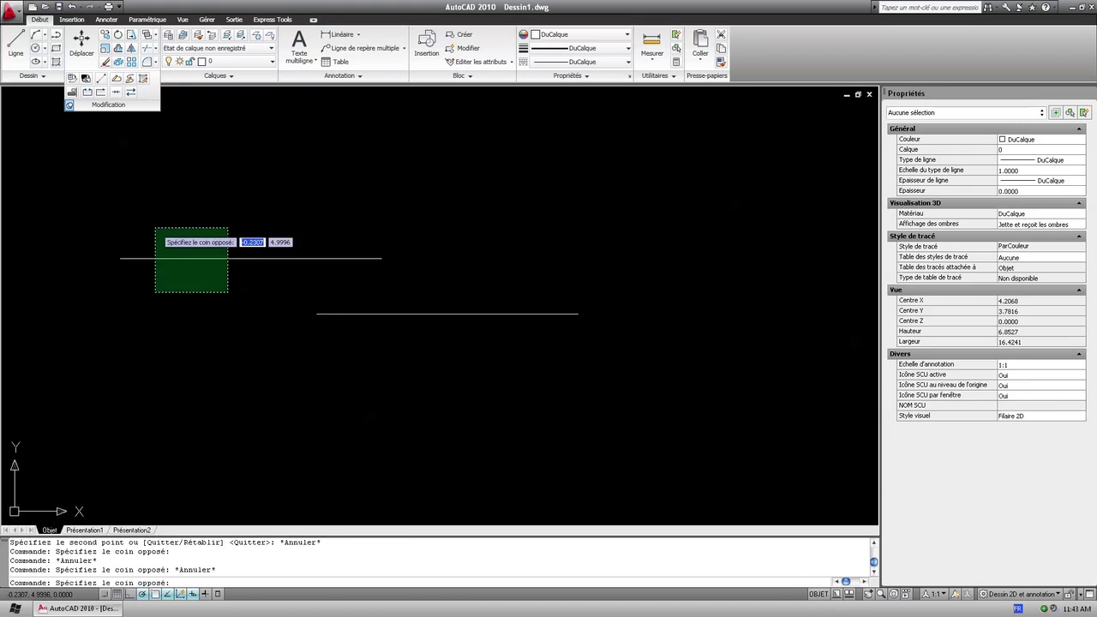
left_click(159, 230)
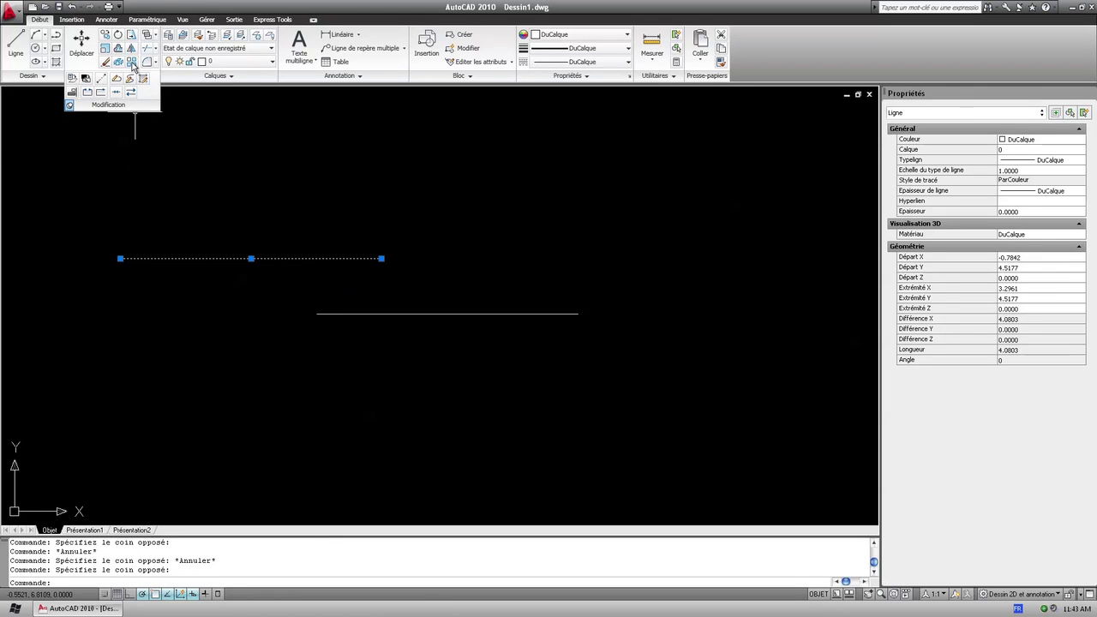
left_click(117, 35)
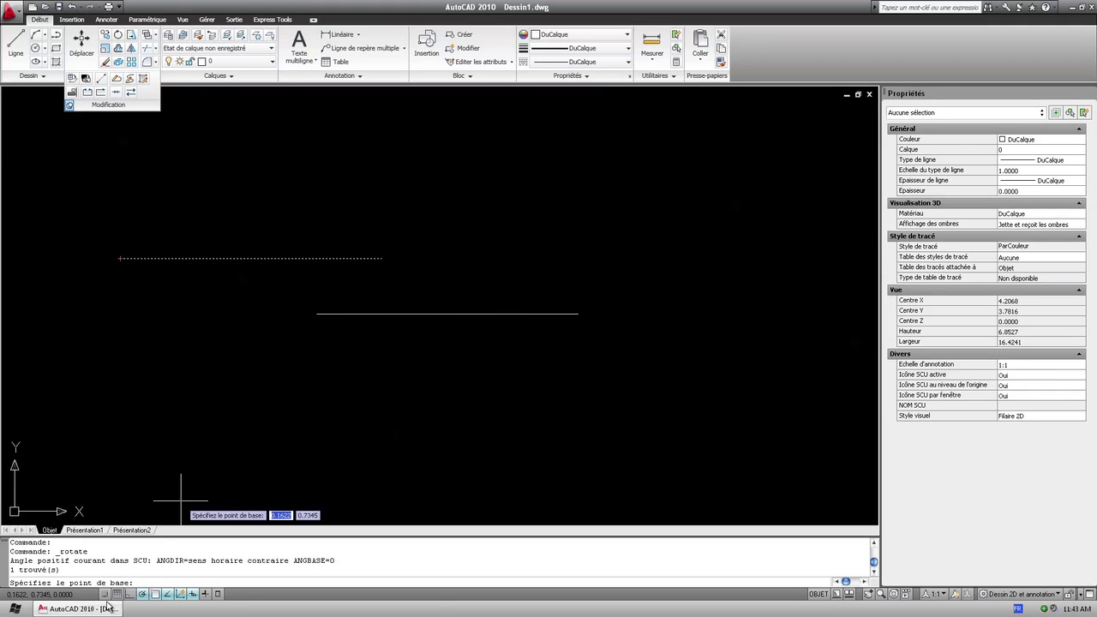
Enable all object snap modes in the drafting settings while the Rotate command is running
right_click(155, 595)
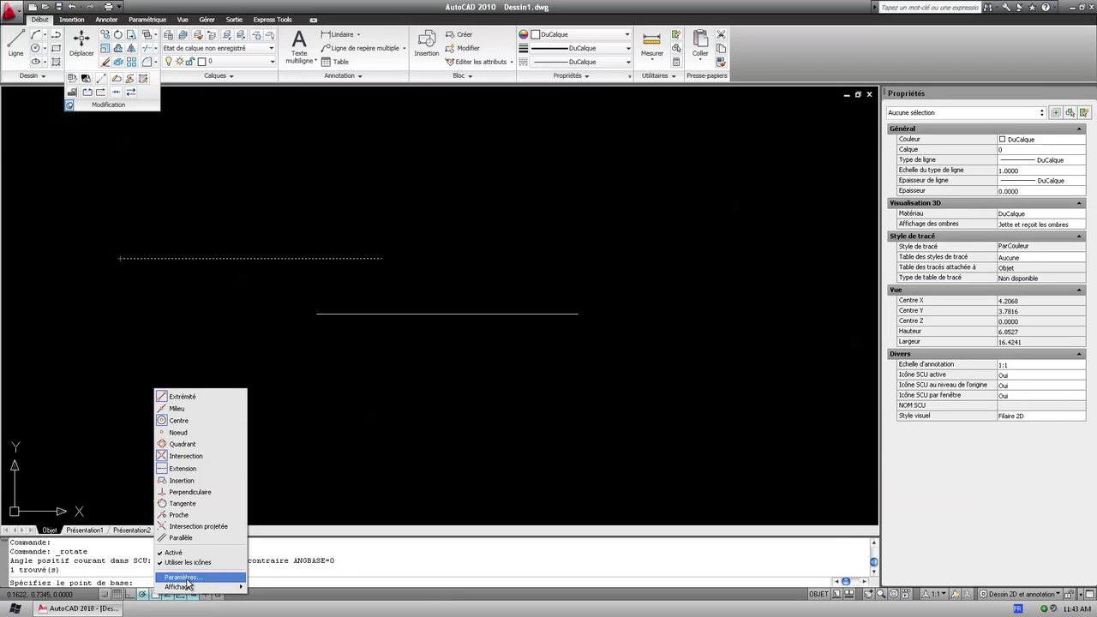
left_click(186, 580)
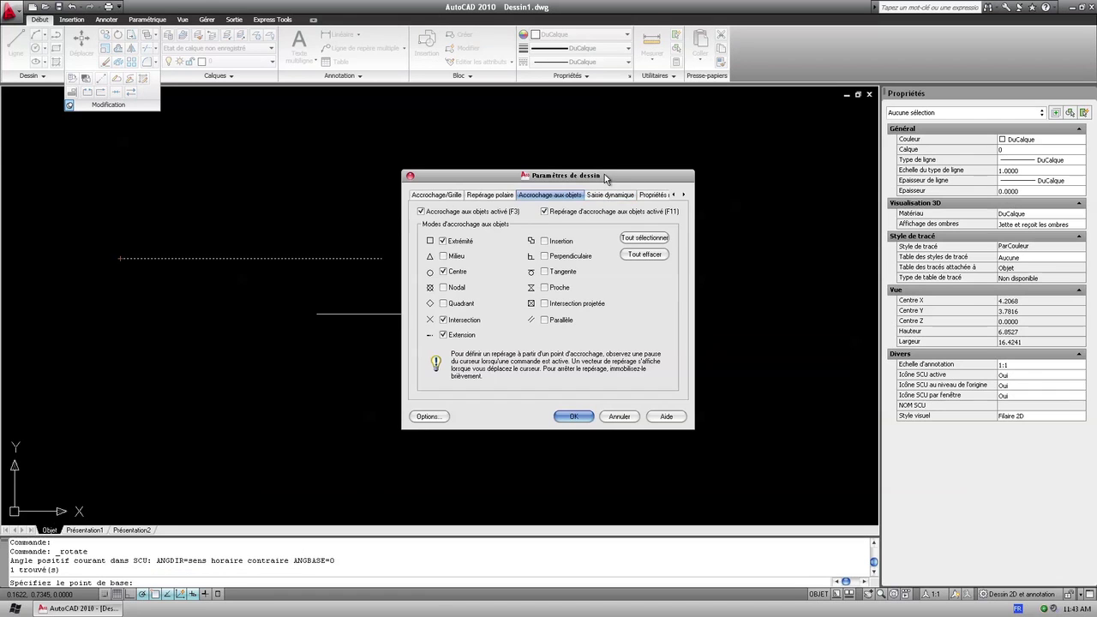
left_click_drag(604, 174, 549, 177)
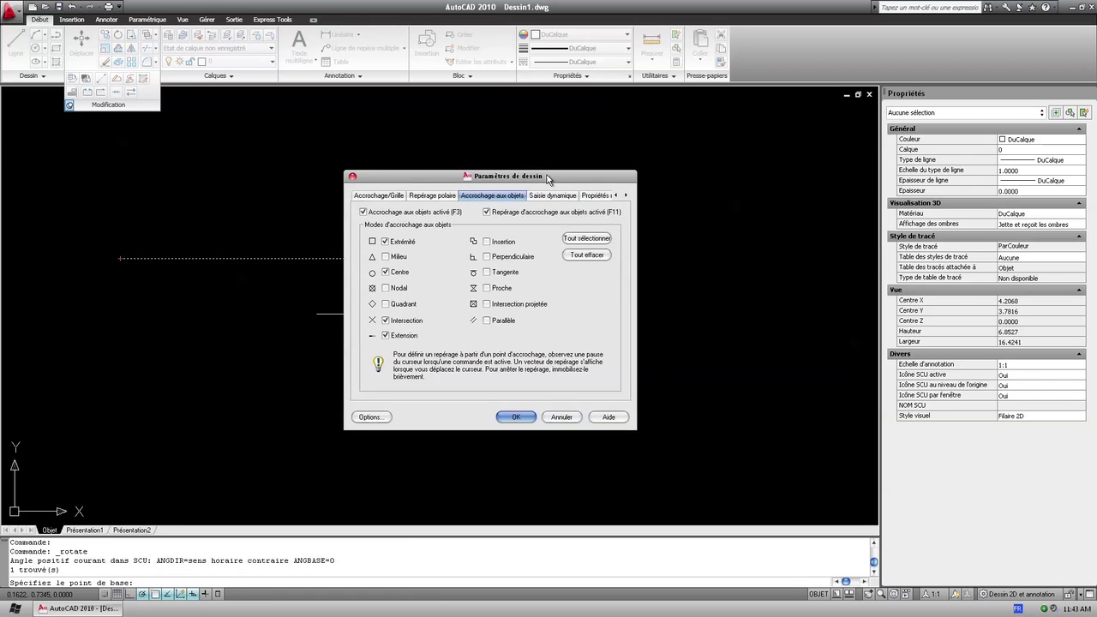
left_click(588, 240)
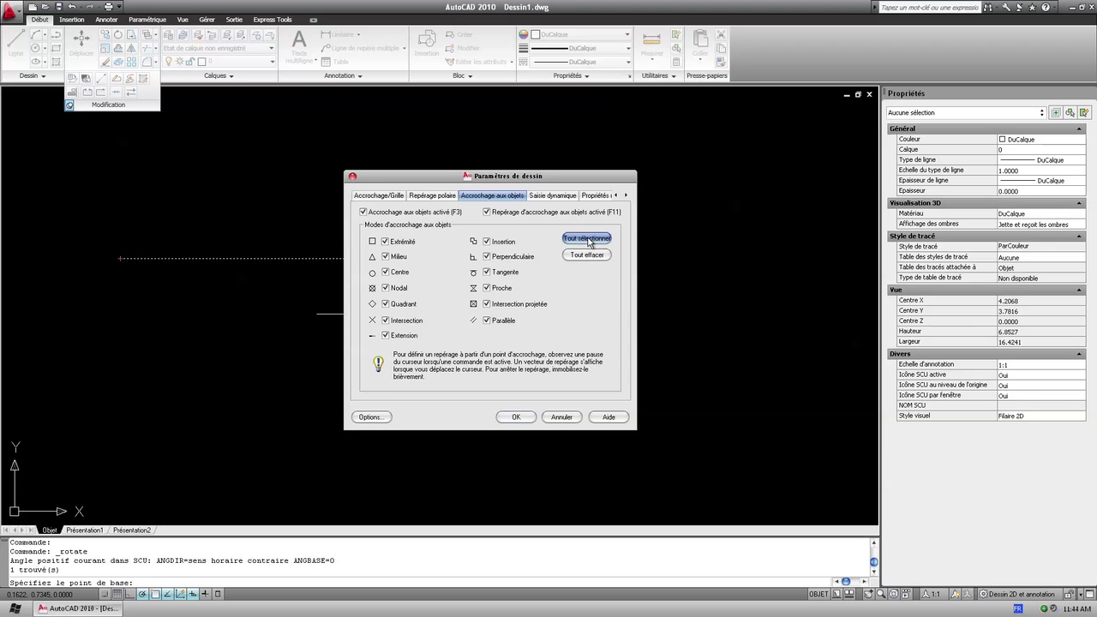
left_click(526, 420)
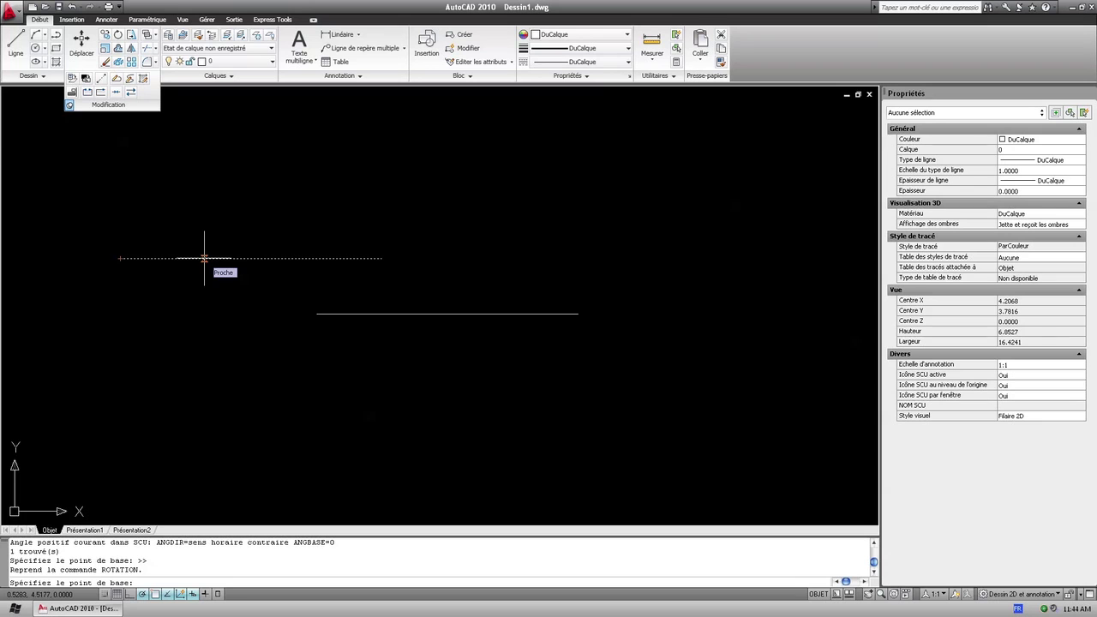
Rotate the upper line to vertical about its midpoint
left_click(252, 258)
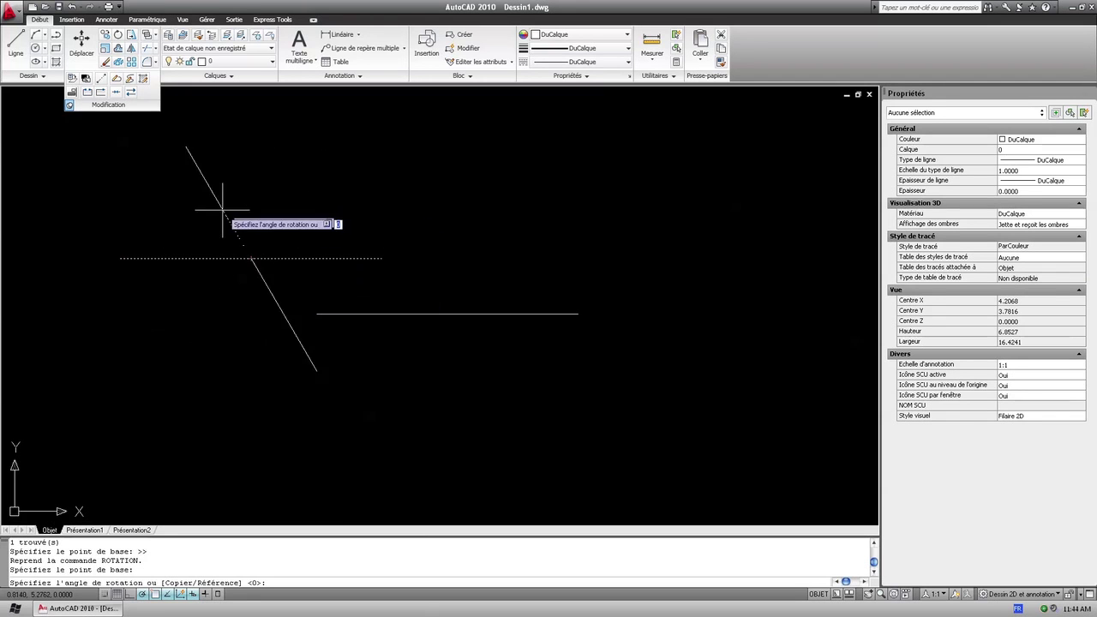
left_click(251, 291)
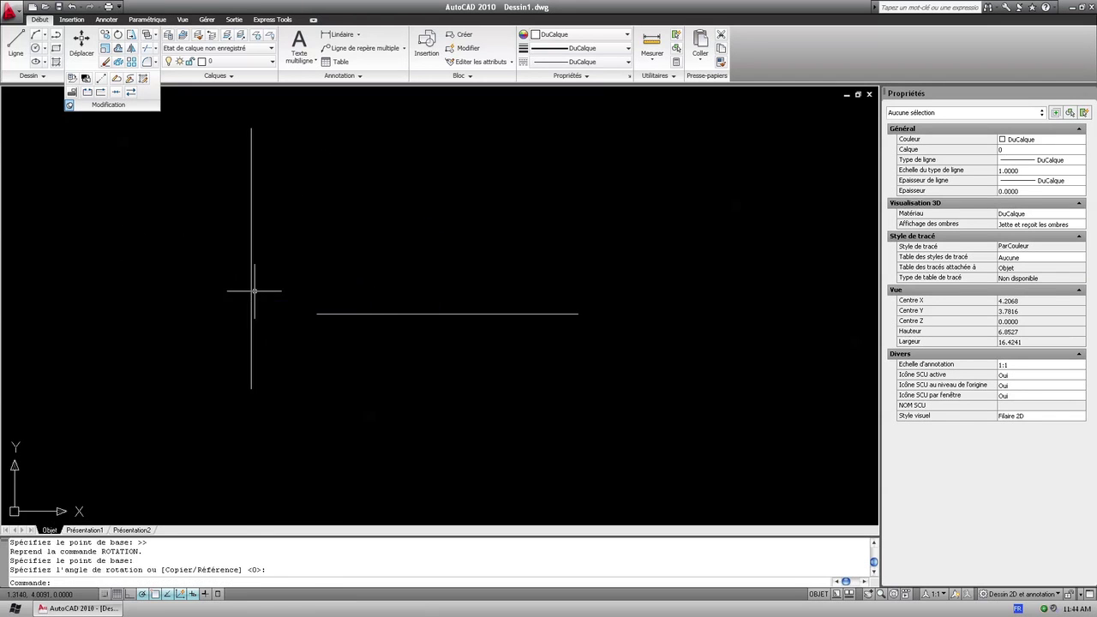
Rotate the vertical line by 90 degrees about its midpoint
left_click(310, 272)
left_click(210, 237)
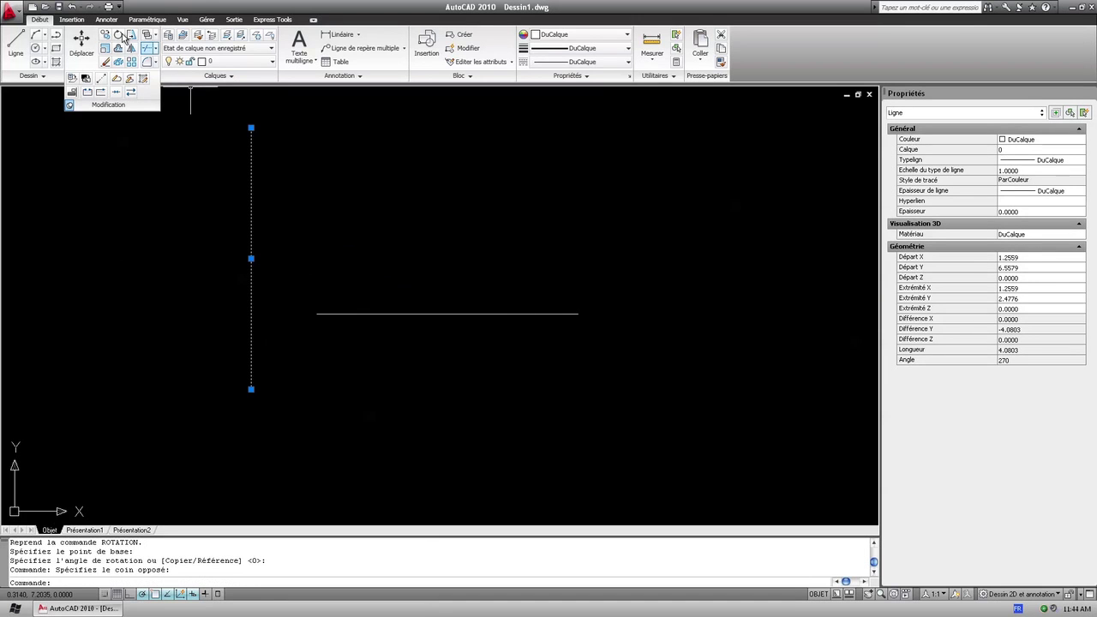
left_click(121, 36)
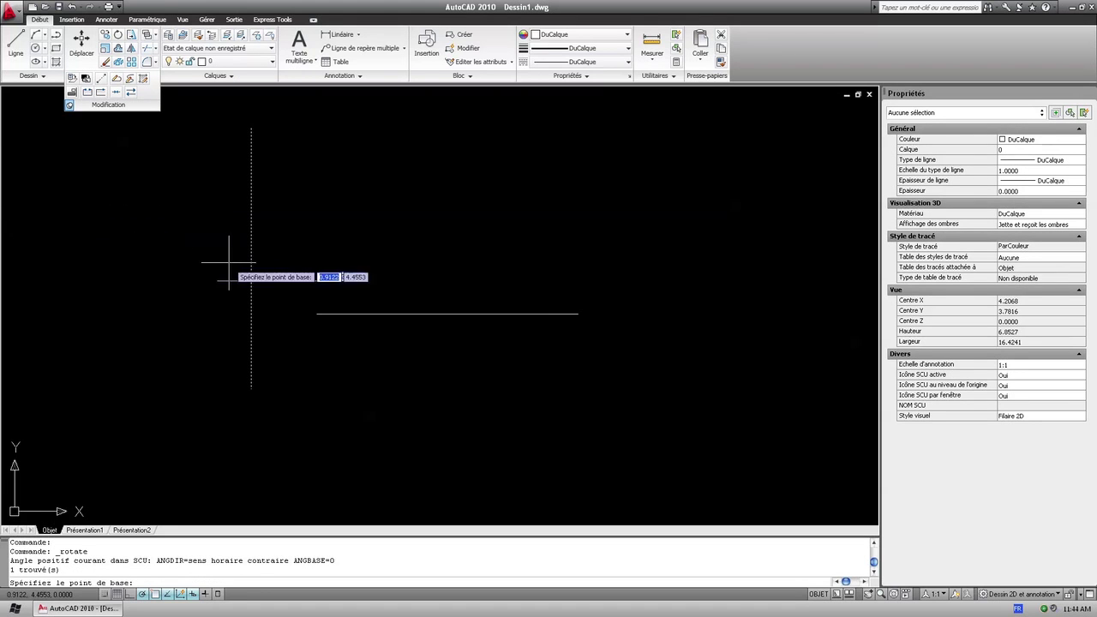
left_click(251, 258)
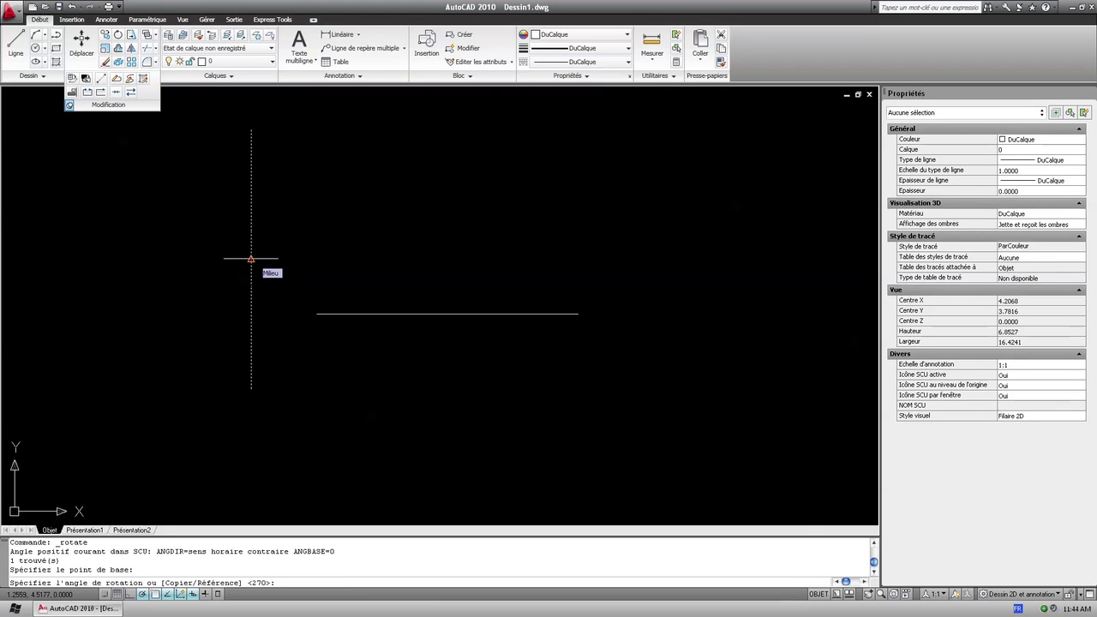
type("90")
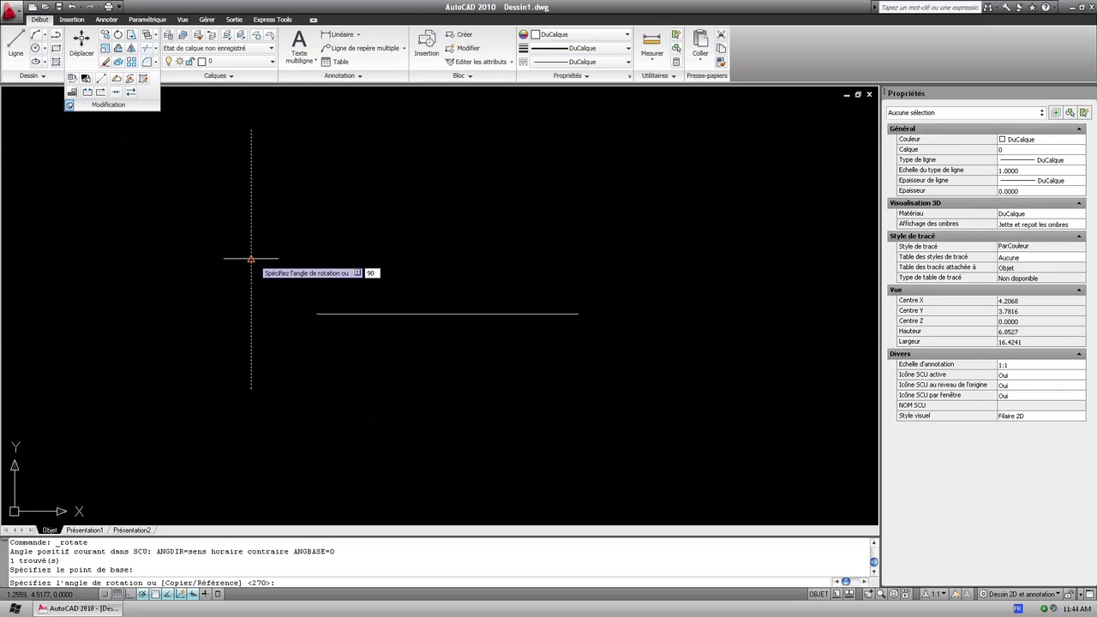
key("Return")
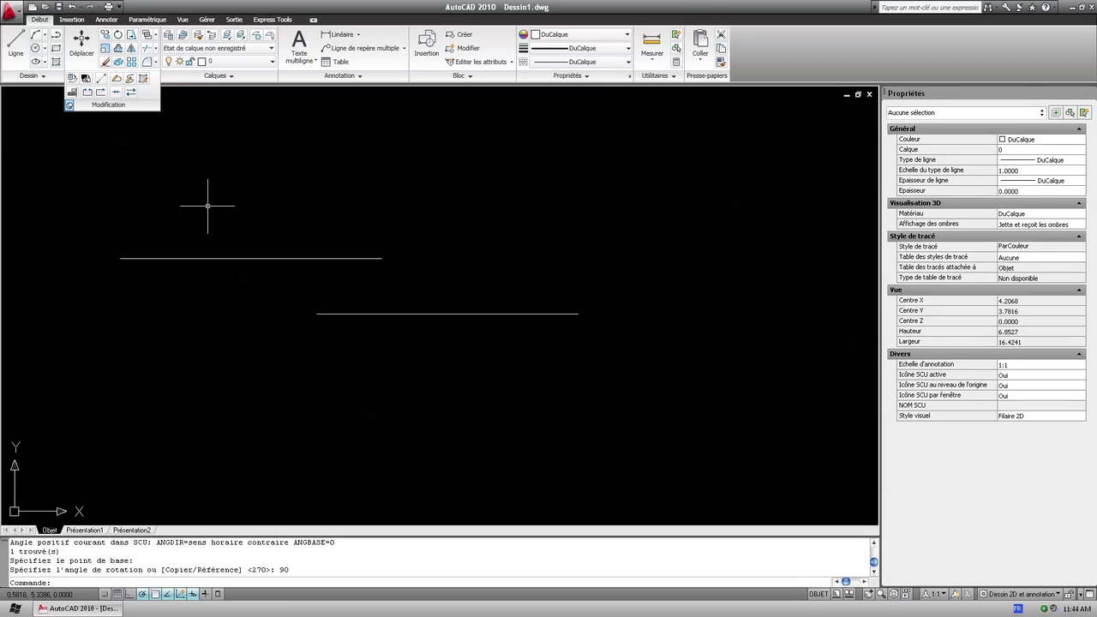
type("SLMRIGH")
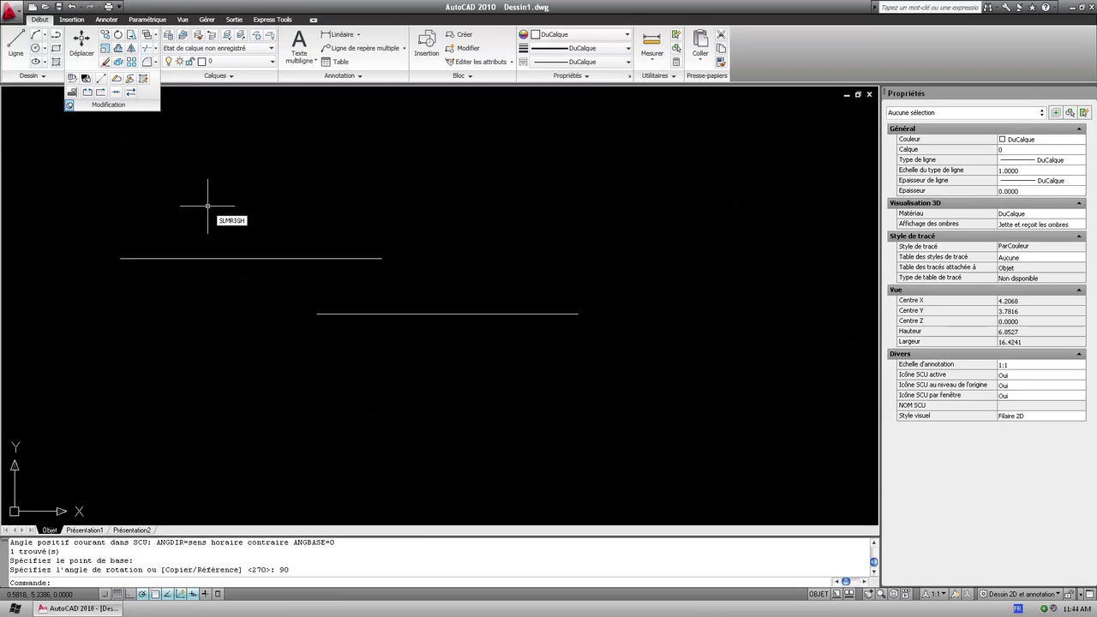
key("Escape")
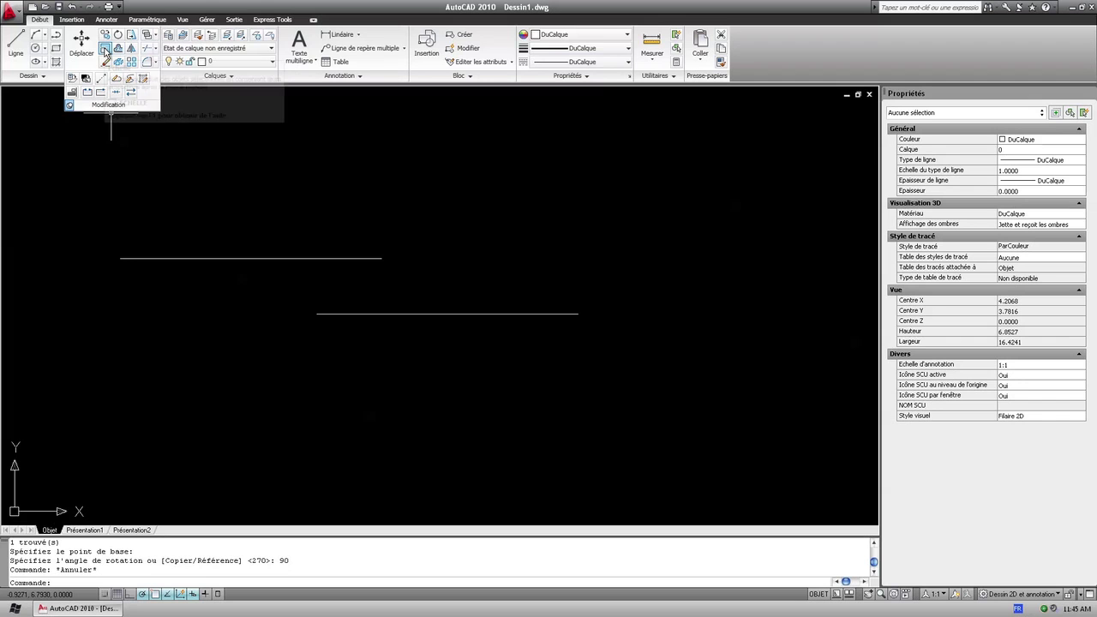
Scale the upper line by a factor of 10 from its left endpoint
left_click(105, 50)
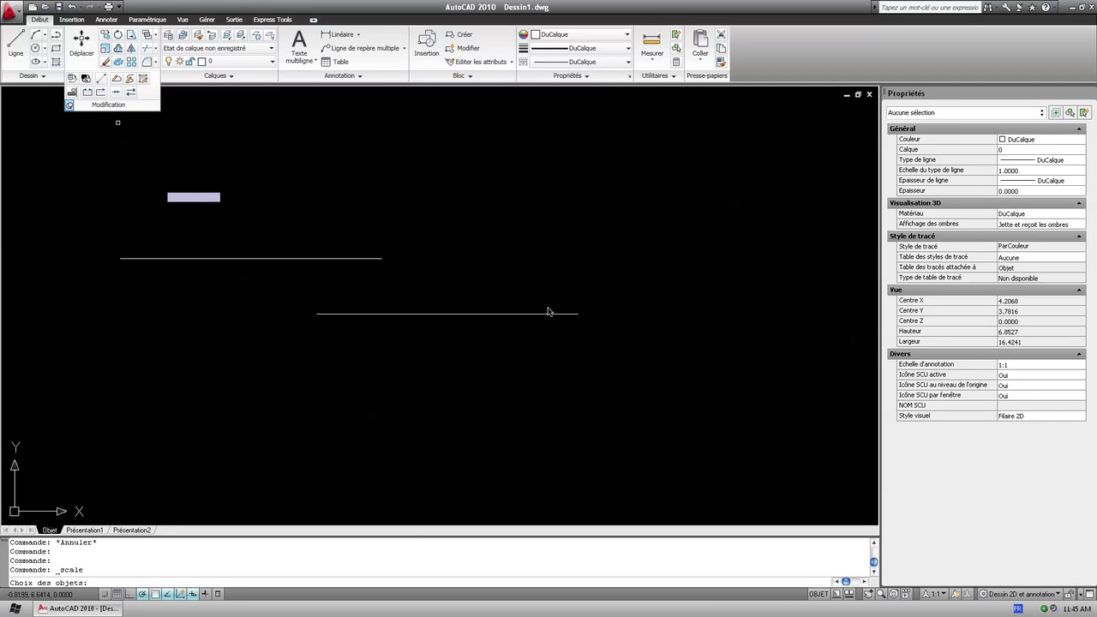
left_click(202, 257)
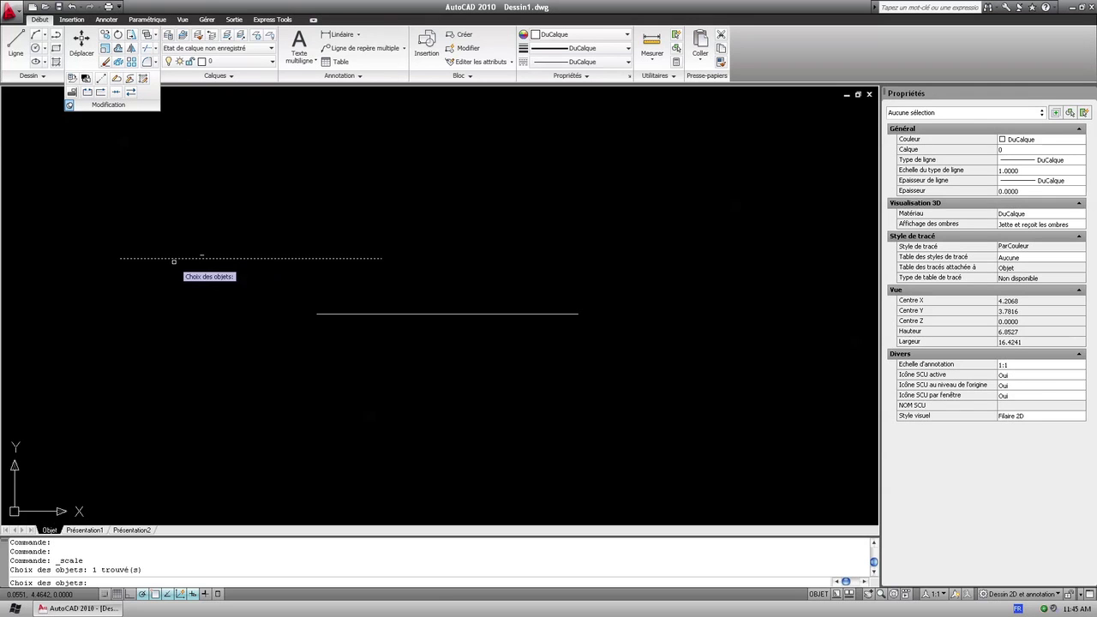
key("Return")
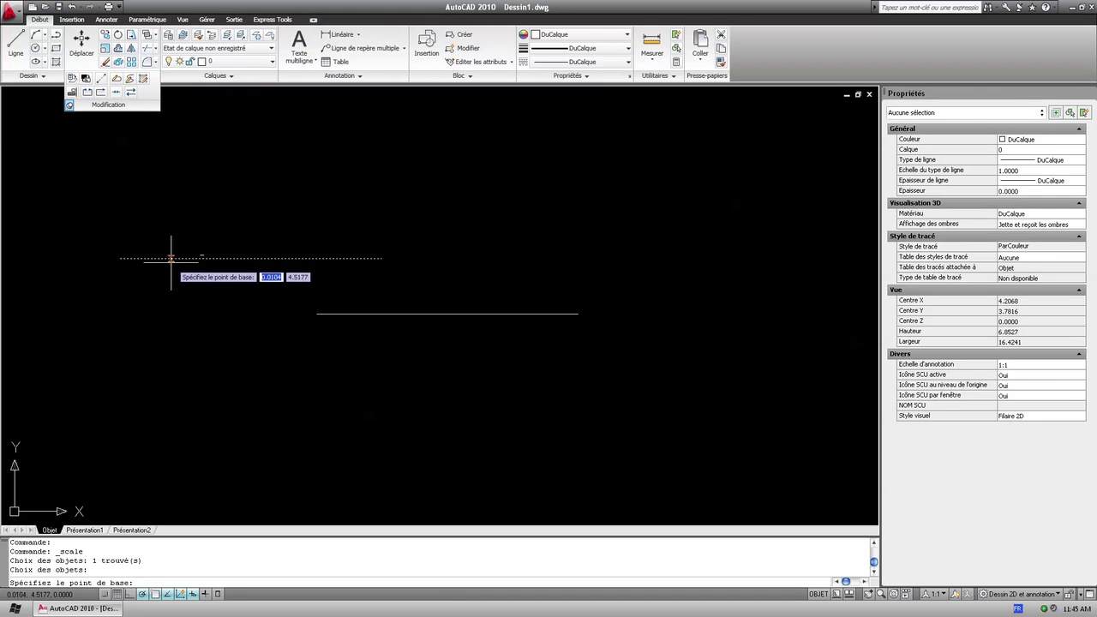
left_click(120, 258)
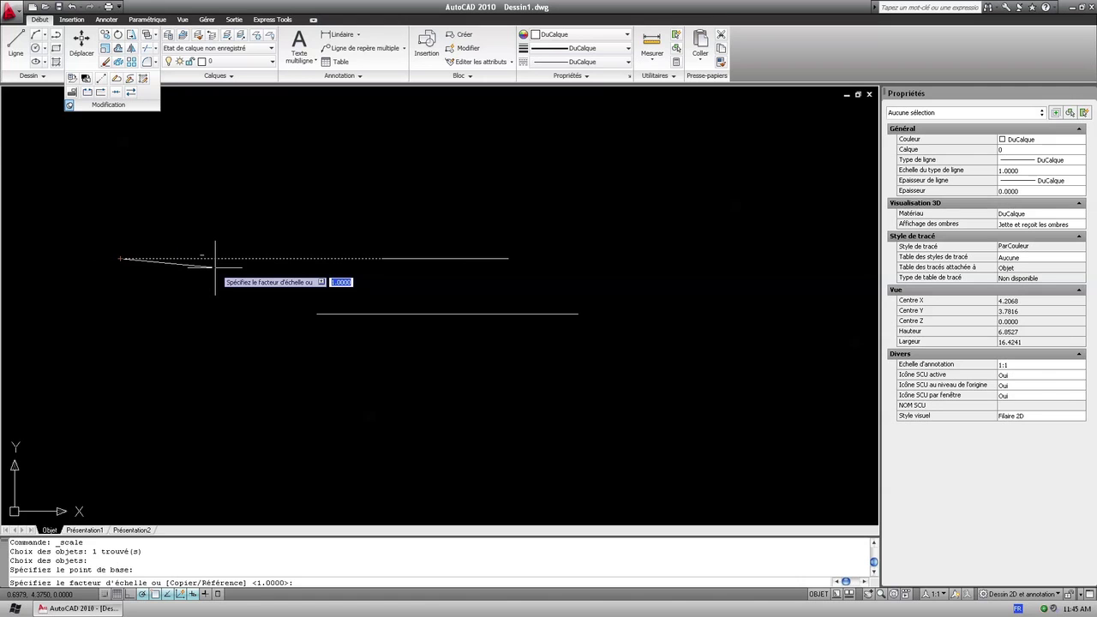
type("10")
key("Return")
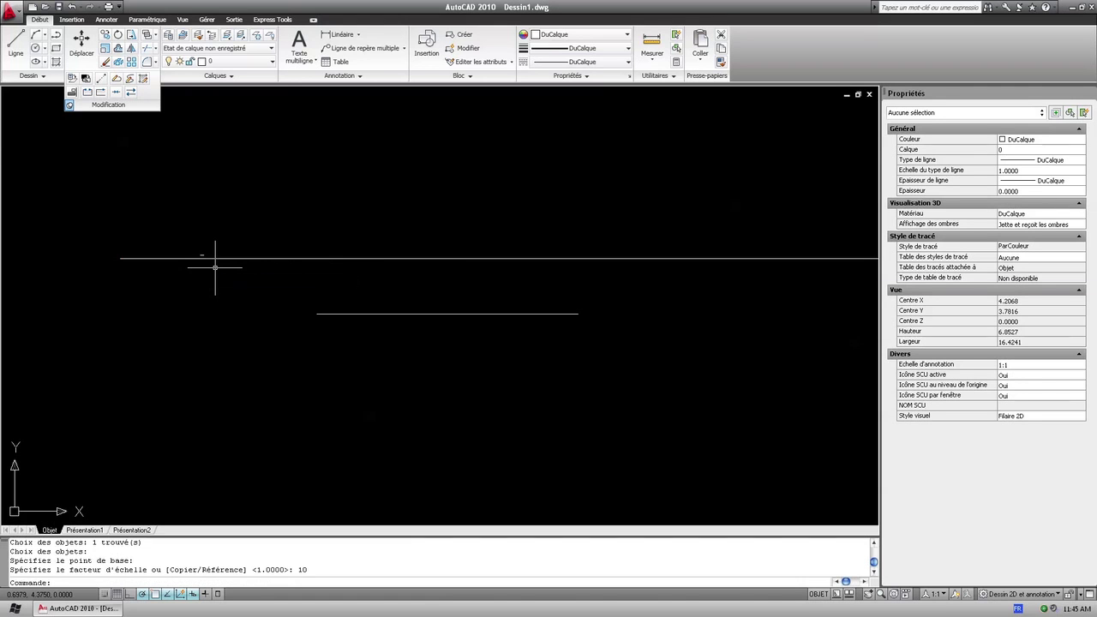
scroll(168, 291, "down", 3)
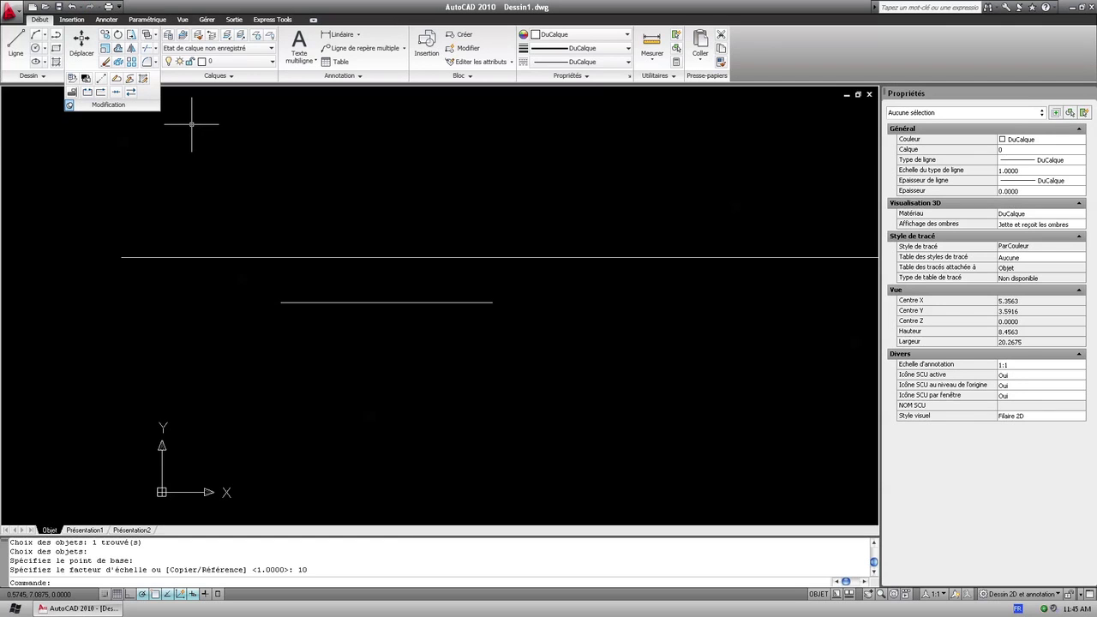
Undo the zoom and the scaling of the upper line
key("ctrl+z")
key("ctrl+z")
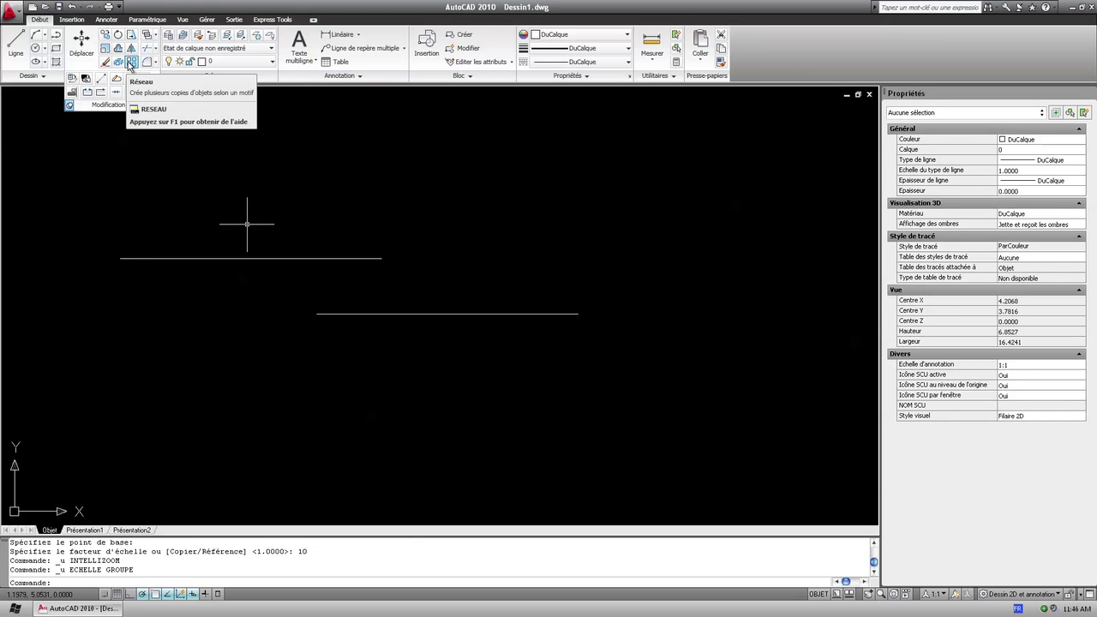
Select the upper line and open the Array settings for it
left_click(268, 272)
left_click(251, 253)
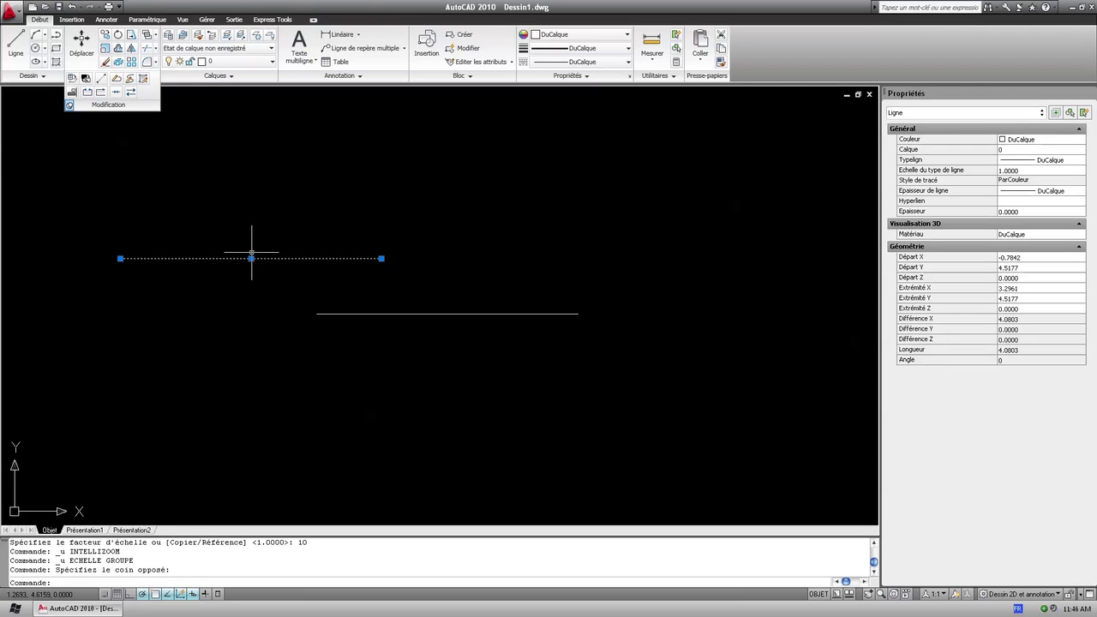
left_click(133, 64)
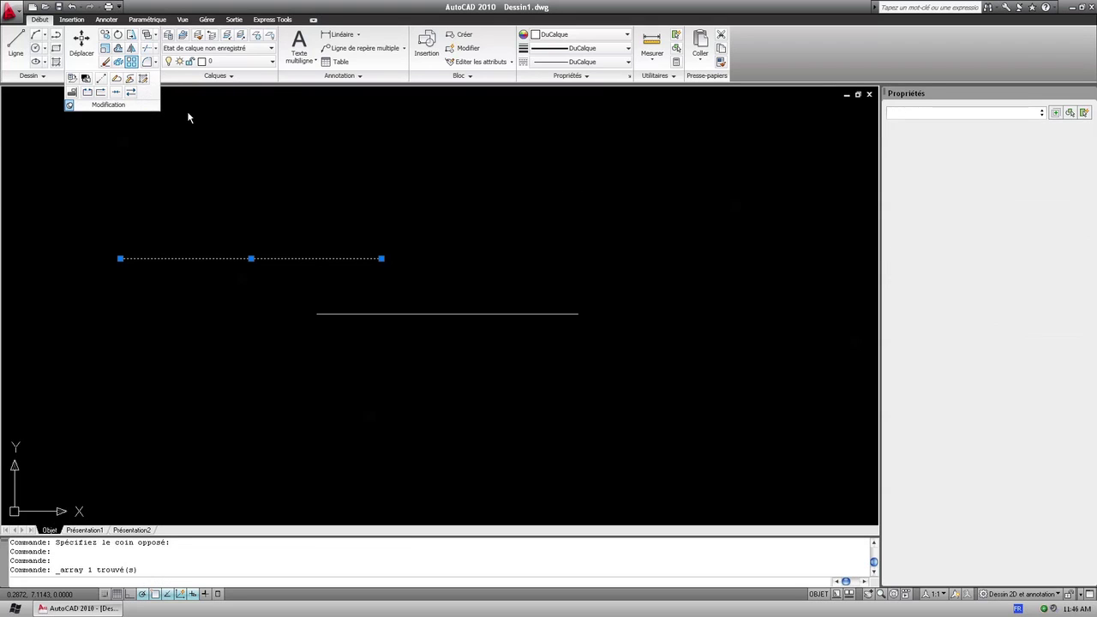
left_click_drag(473, 197, 340, 150)
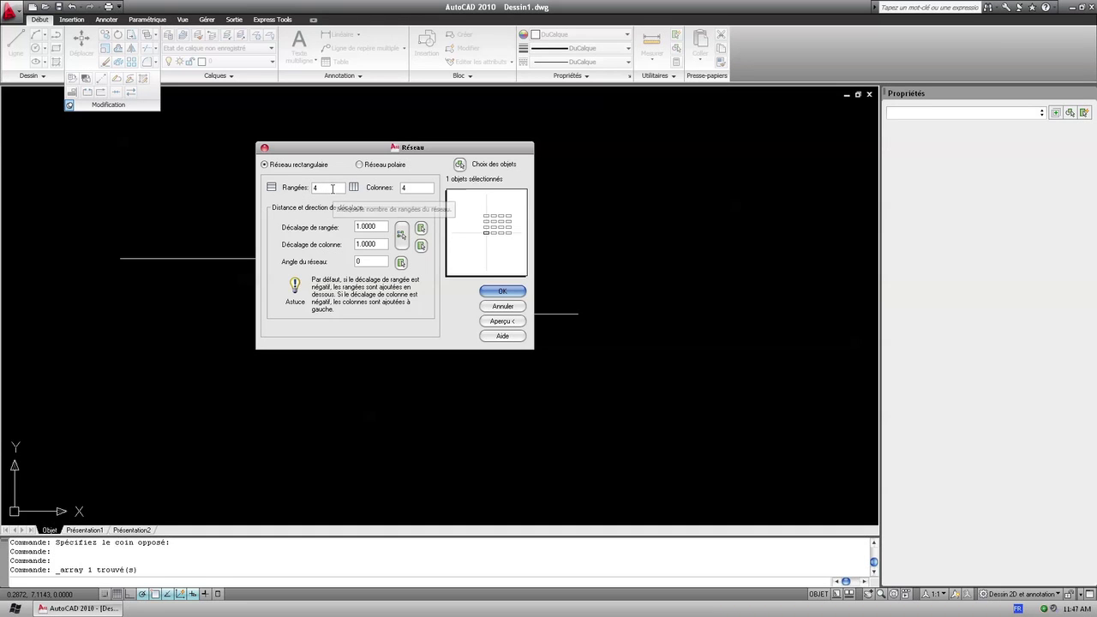
Set the array's column offset to -0.4461 with two points starting at the upper line's left endpoint
left_click(420, 245)
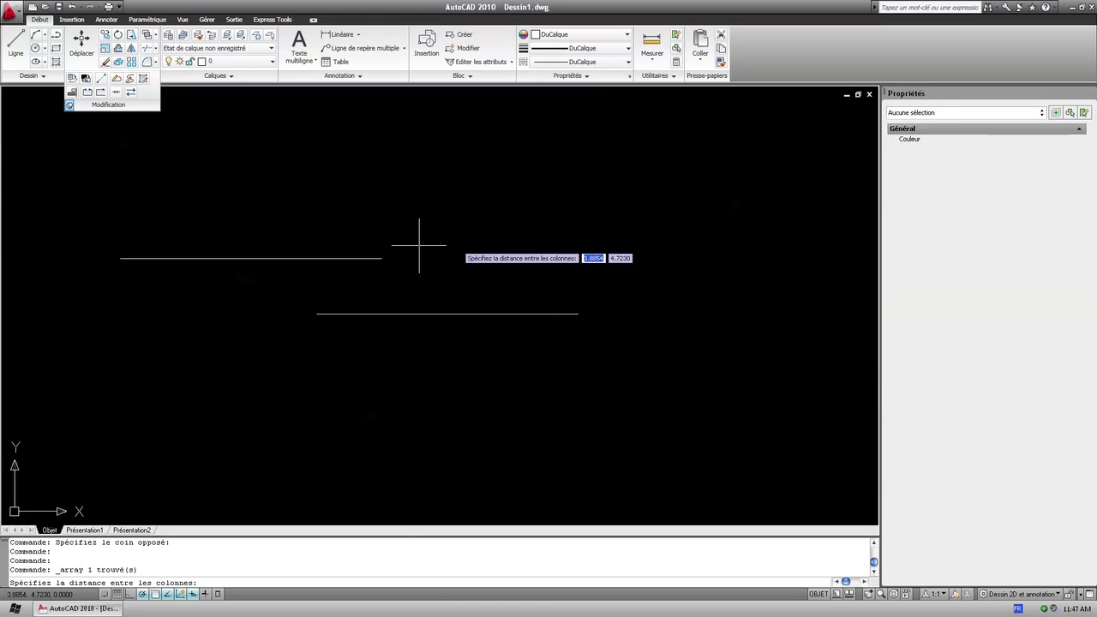
left_click(120, 257)
left_click(120, 287)
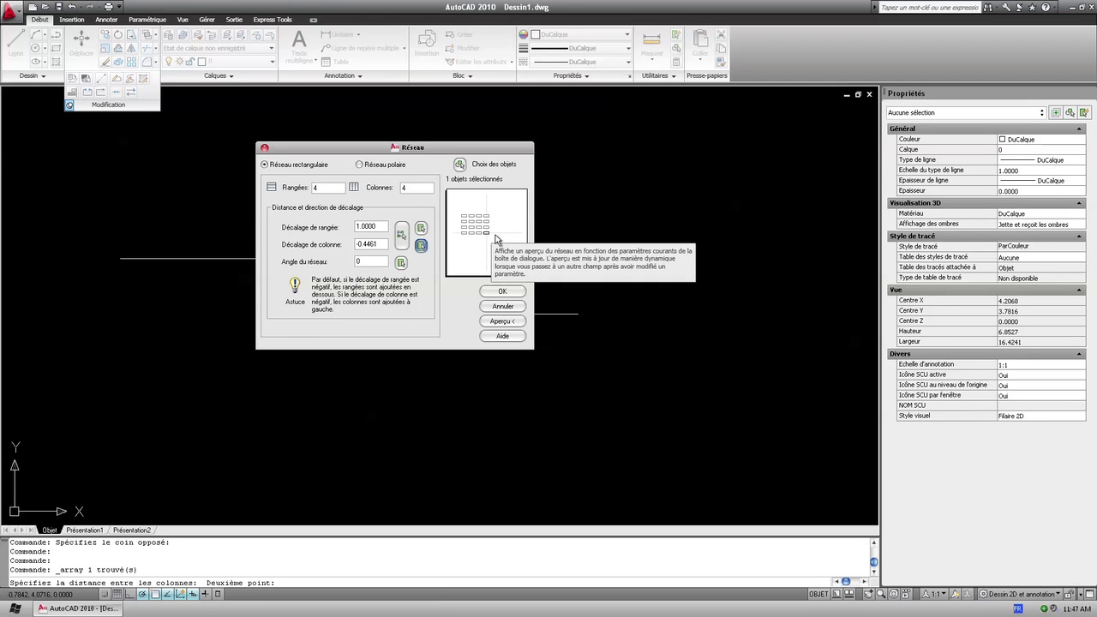
Set the array's row offset to -0.4640 by picking the upper line's left endpoint and a point straight below it
left_click(420, 227)
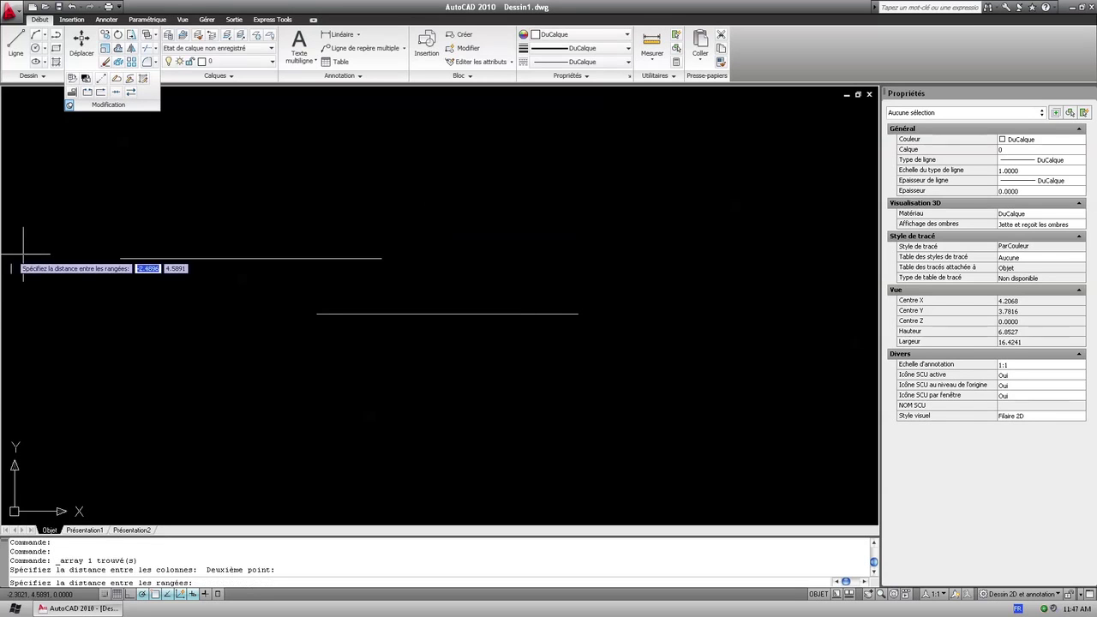
left_click(120, 258)
left_click(120, 288)
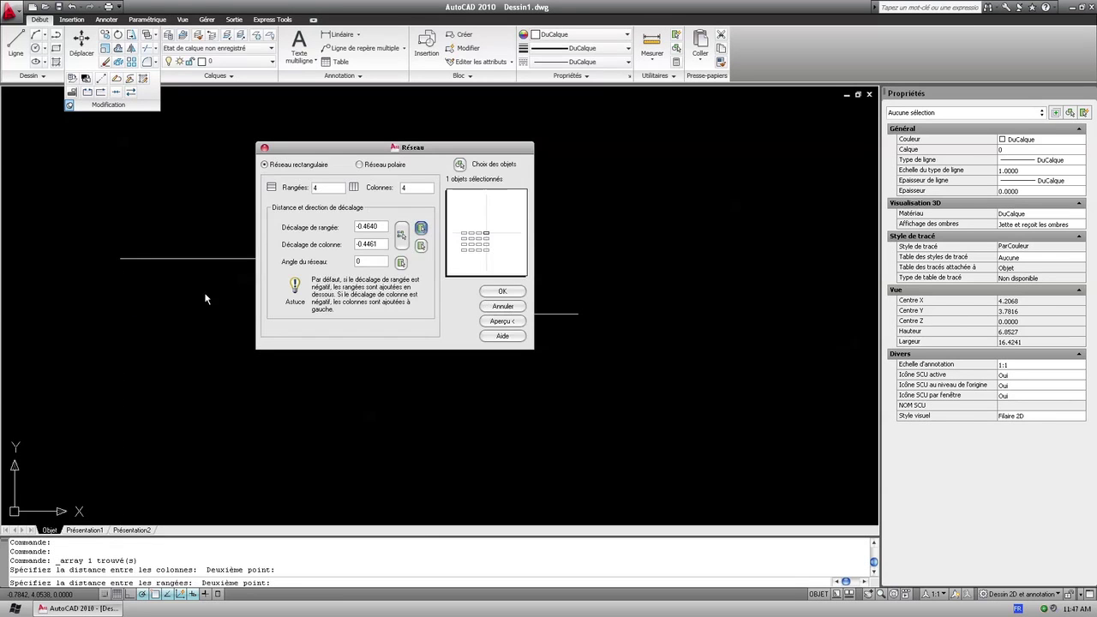
Set the array's column offset to 5.4911 by picking the upper line's left endpoint and a point beyond its right end
left_click(421, 246)
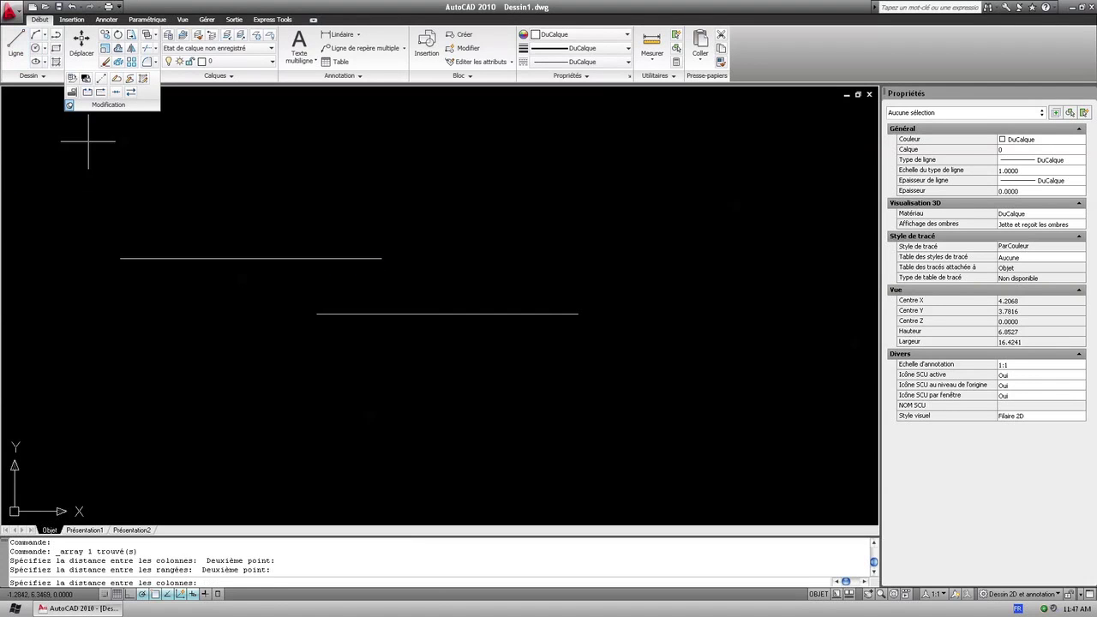
left_click(120, 257)
left_click(472, 256)
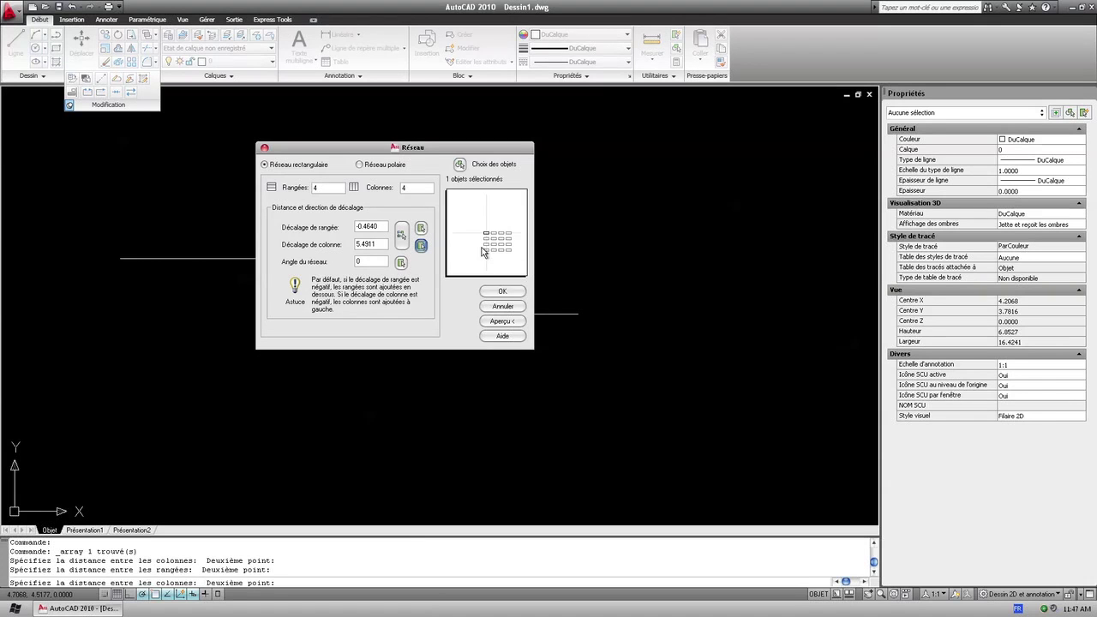
Preview the rectangular array in the drawing and return to its settings
left_click(502, 321)
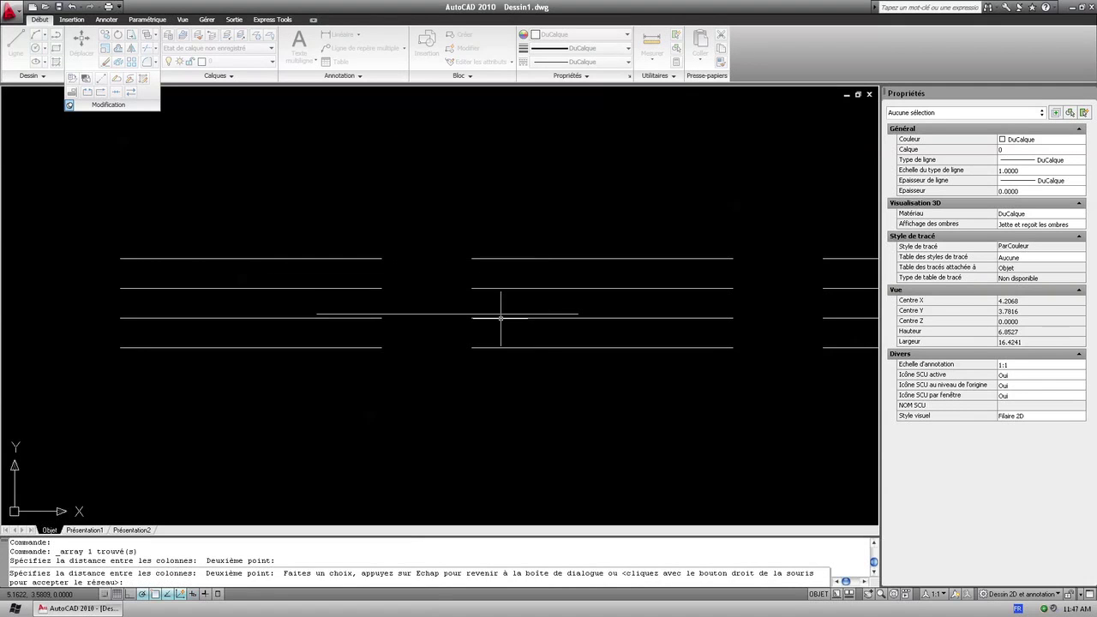
scroll(296, 261, "down", 5)
scroll(302, 267, "up", 2)
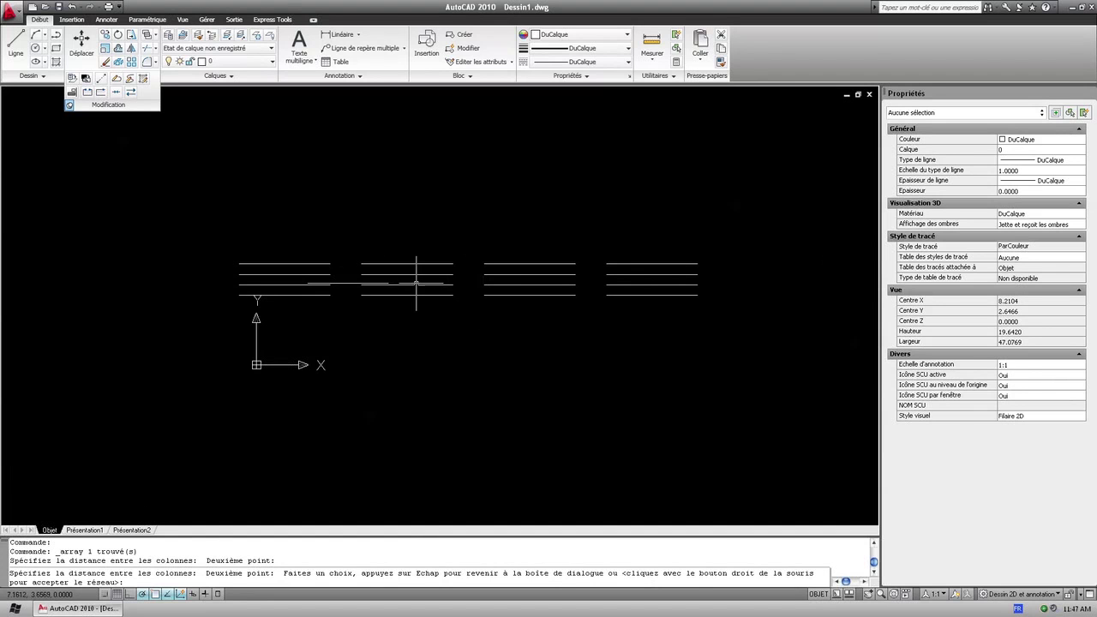
key("Escape")
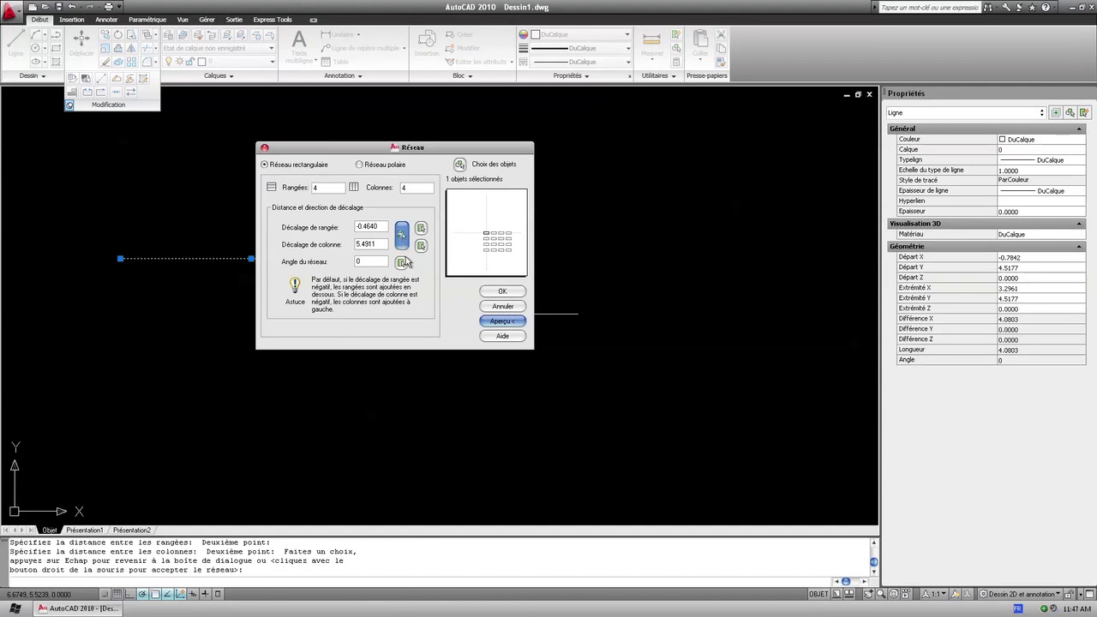
Create the rectangular array of the upper line with 4 rows and 4 columns, leaving nothing selected
left_click(504, 294)
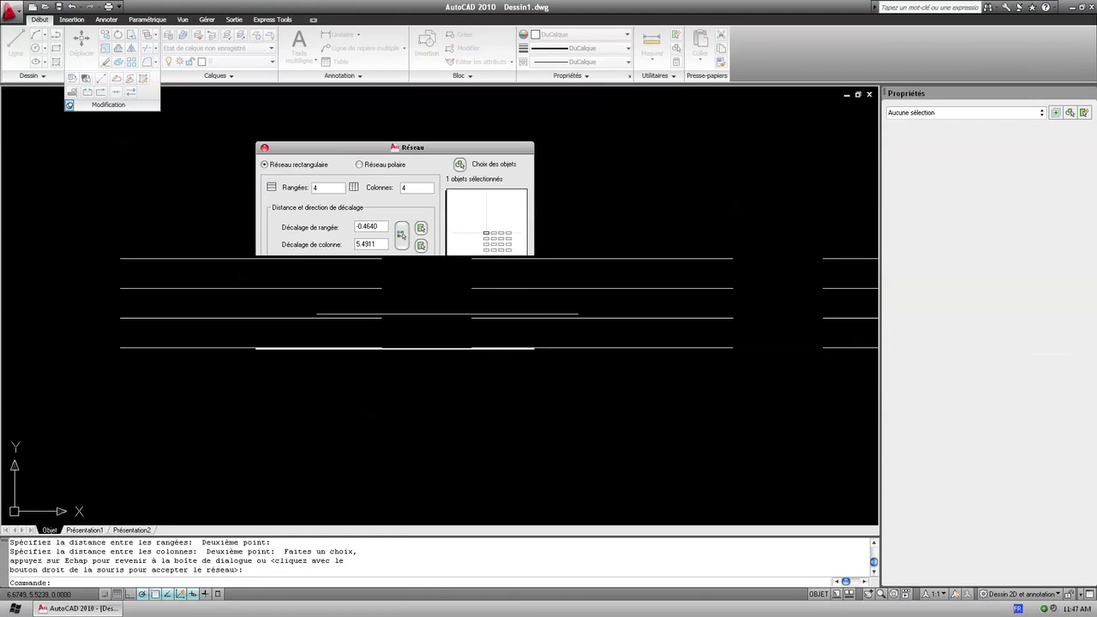
scroll(494, 289, "down", 5)
scroll(456, 299, "up", 5)
left_click(497, 316)
left_click(416, 245)
key("Escape")
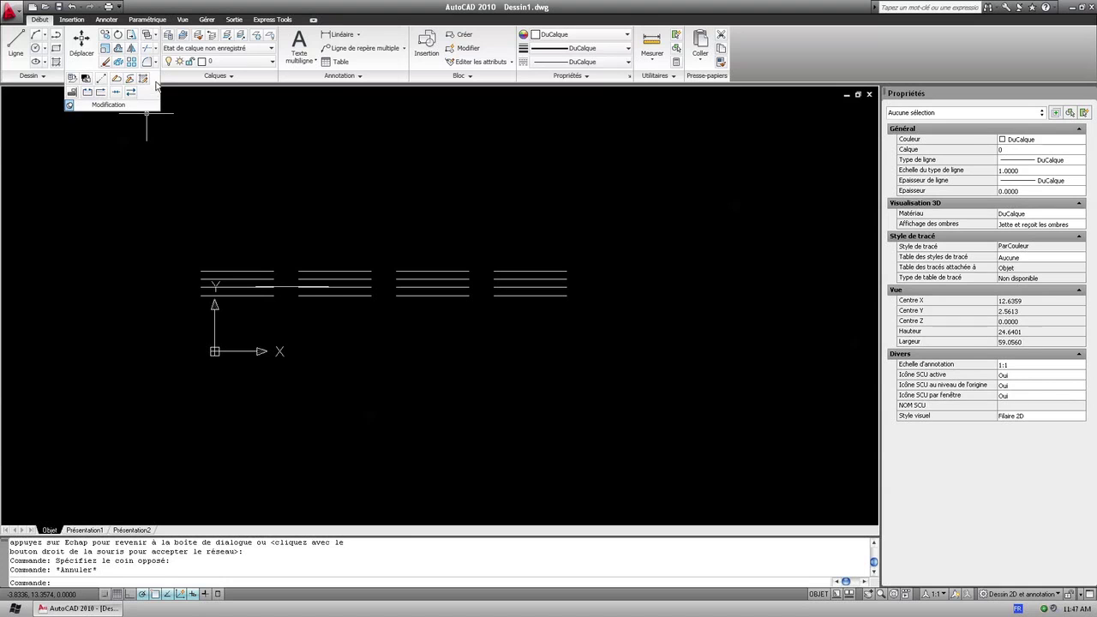
left_click(156, 51)
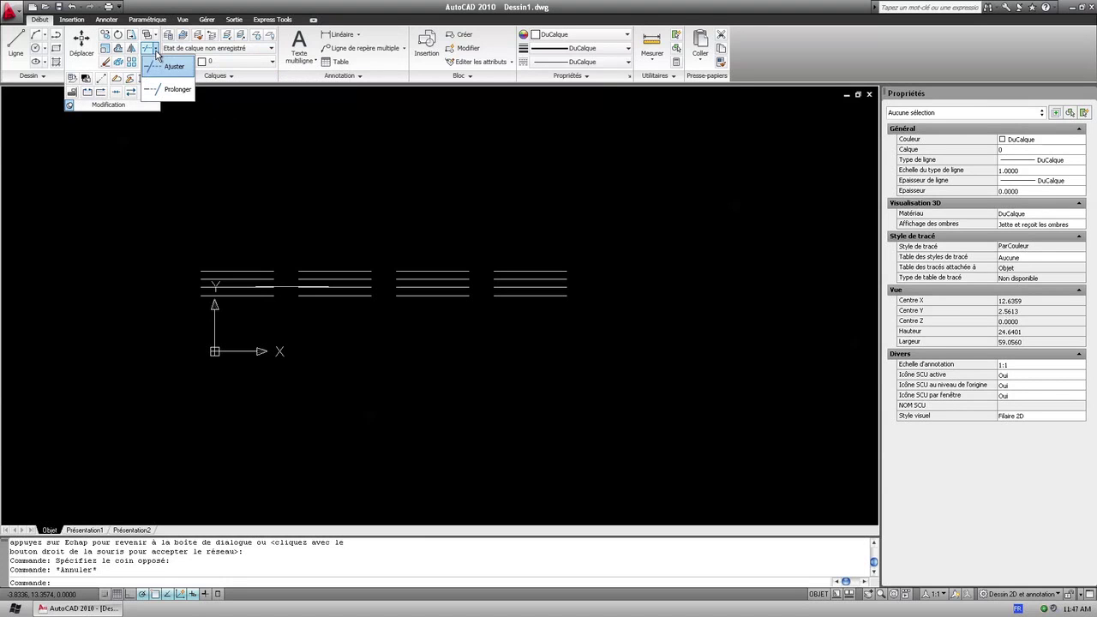
left_click(153, 109)
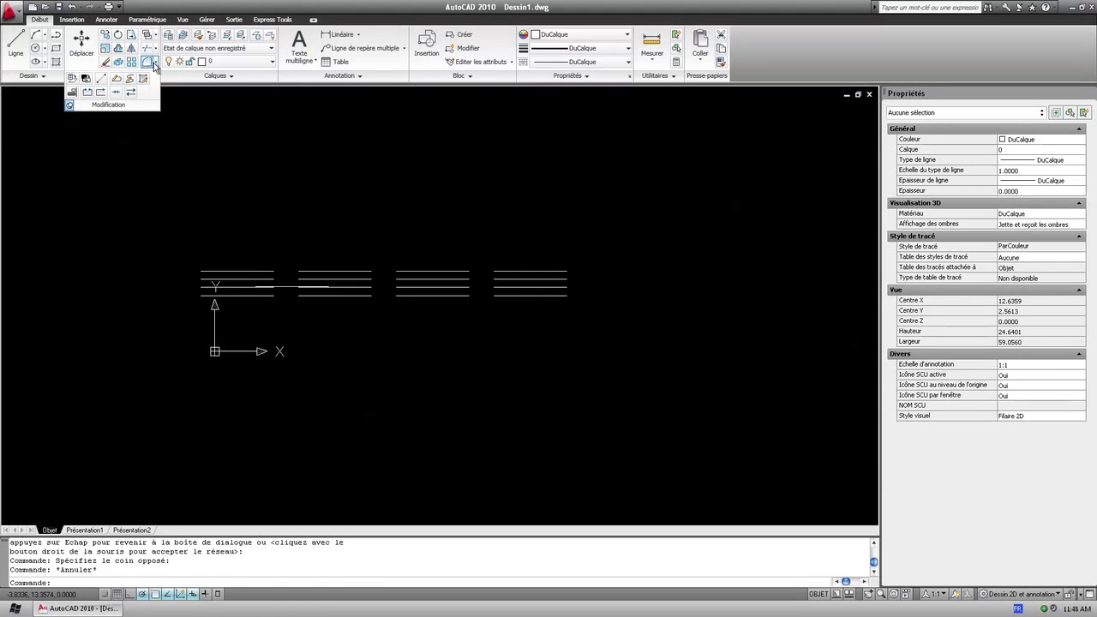
left_click(154, 63)
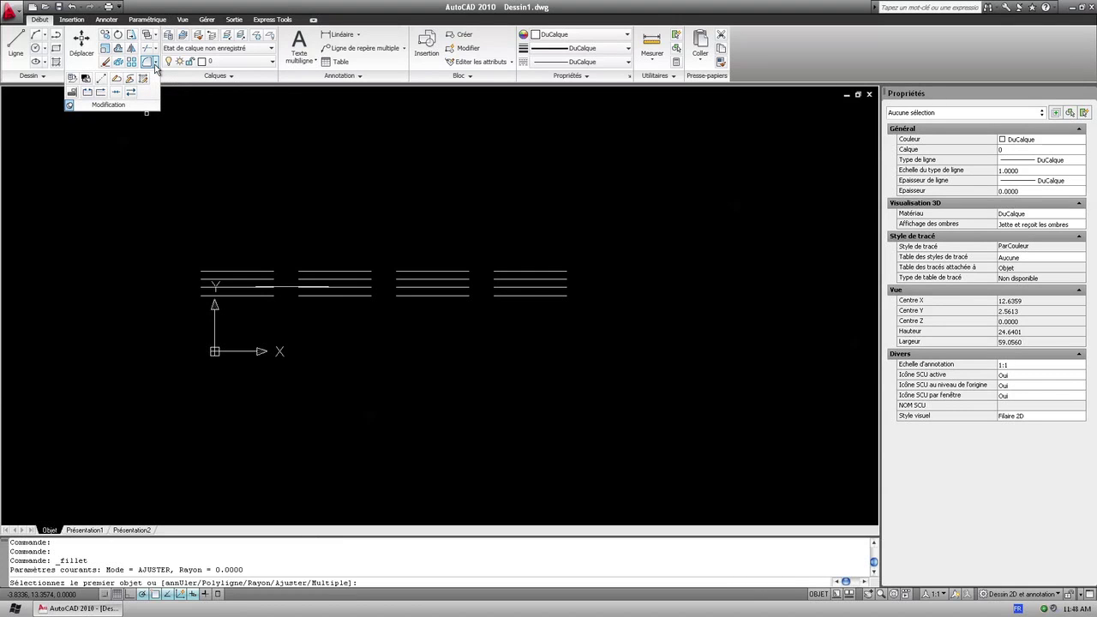
Break the top line of the array's leftmost column between two points, leaving a small gap around its middle
left_click(89, 94)
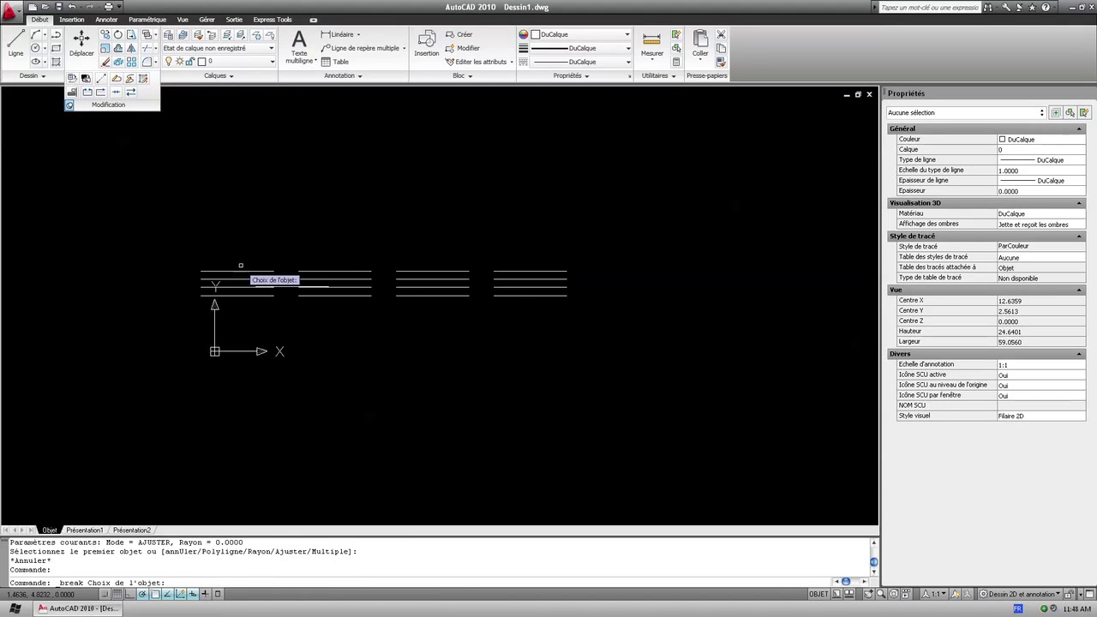
scroll(239, 265, "up", 6)
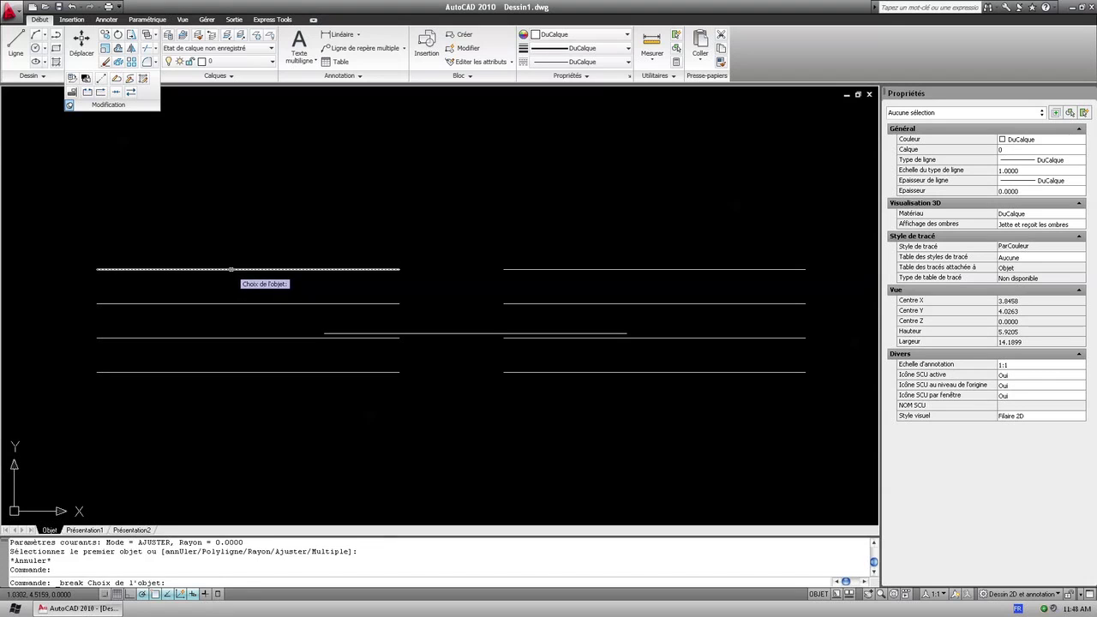
left_click(232, 269)
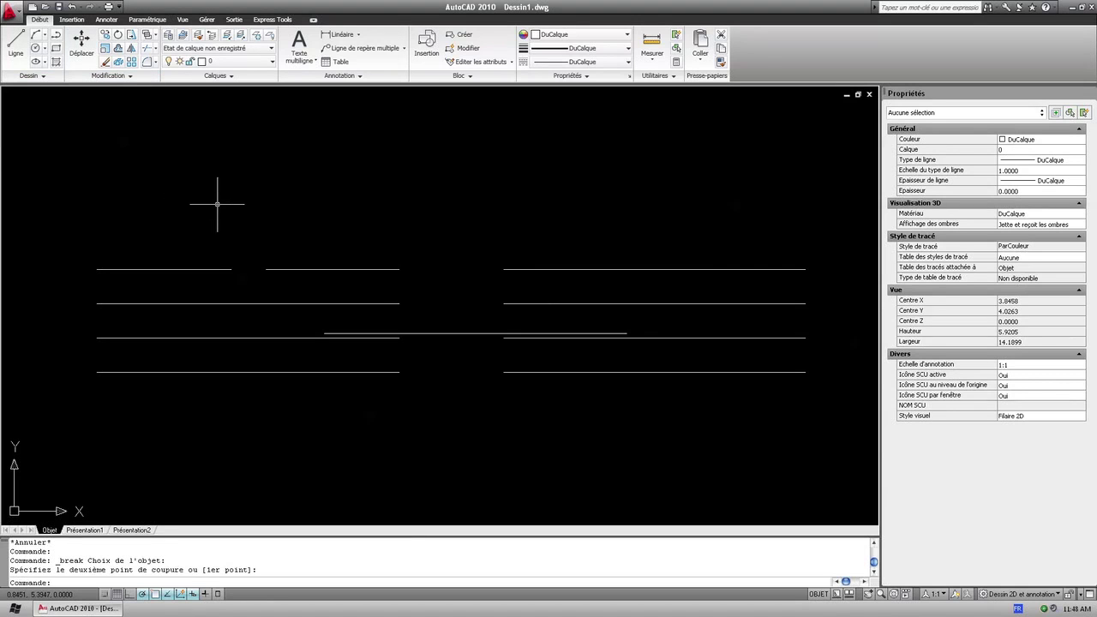
Erase all the lines in the drawing, including the full array and the broken line
scroll(217, 197, "down", 4)
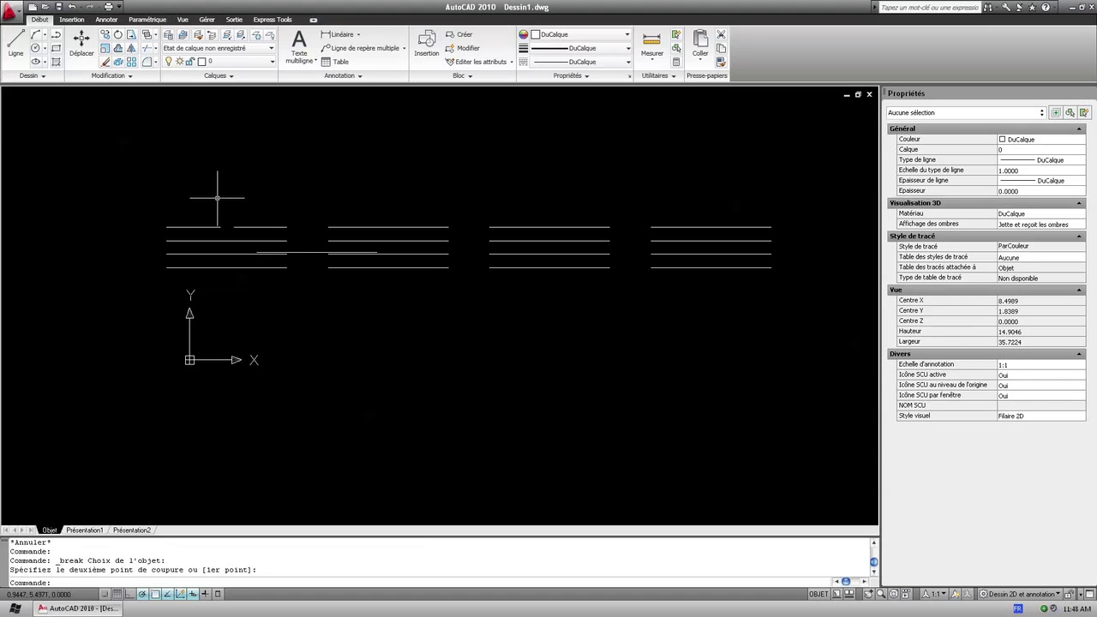
left_click(712, 276)
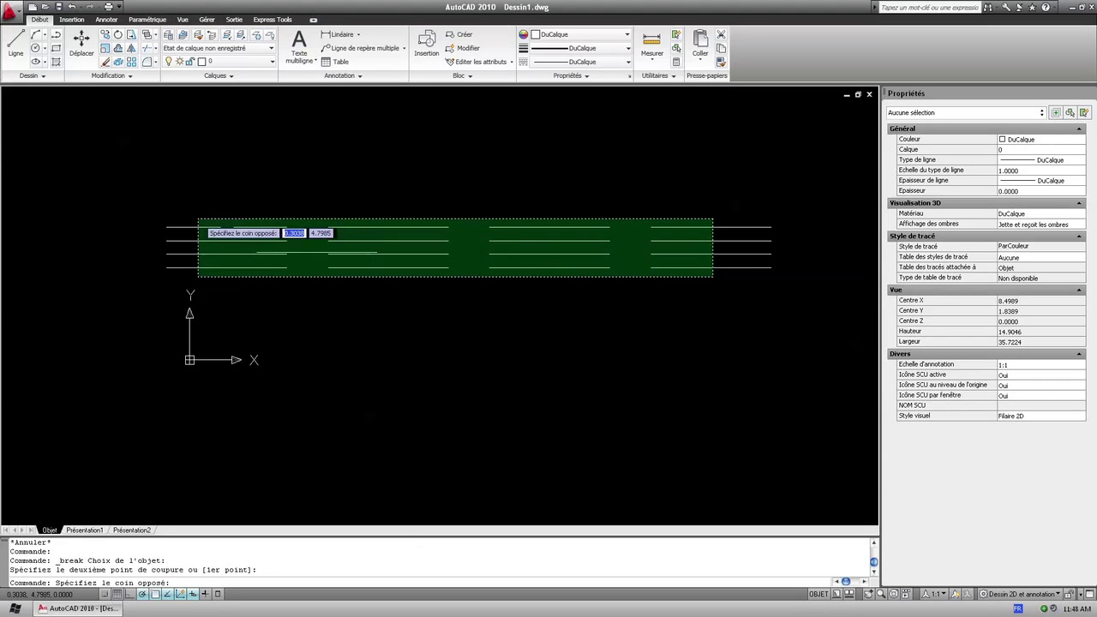
left_click(197, 220)
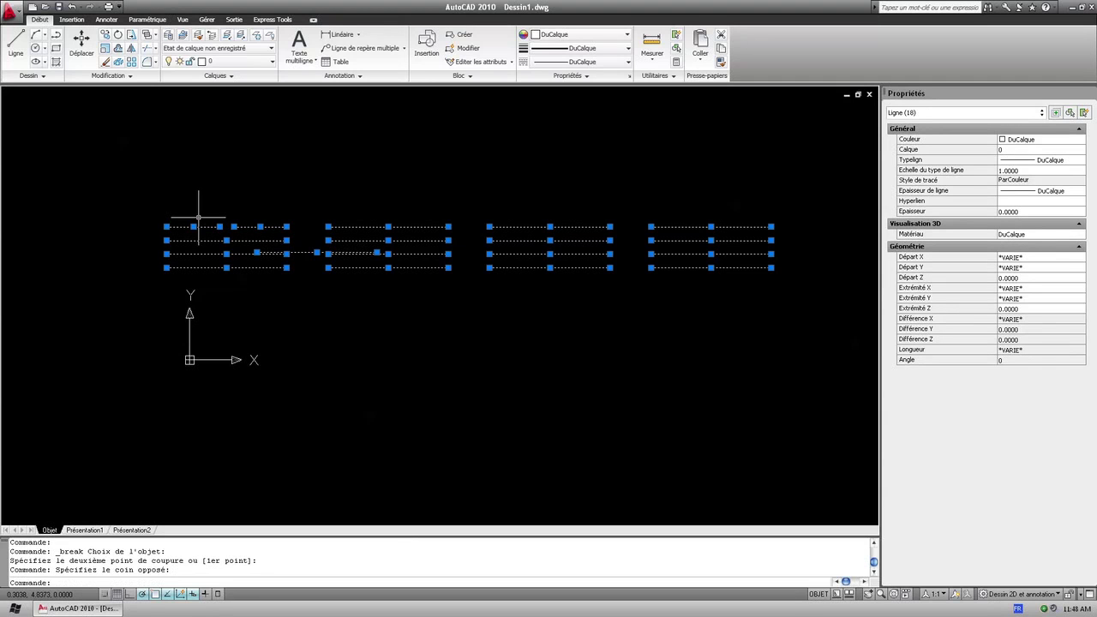
left_click(105, 64)
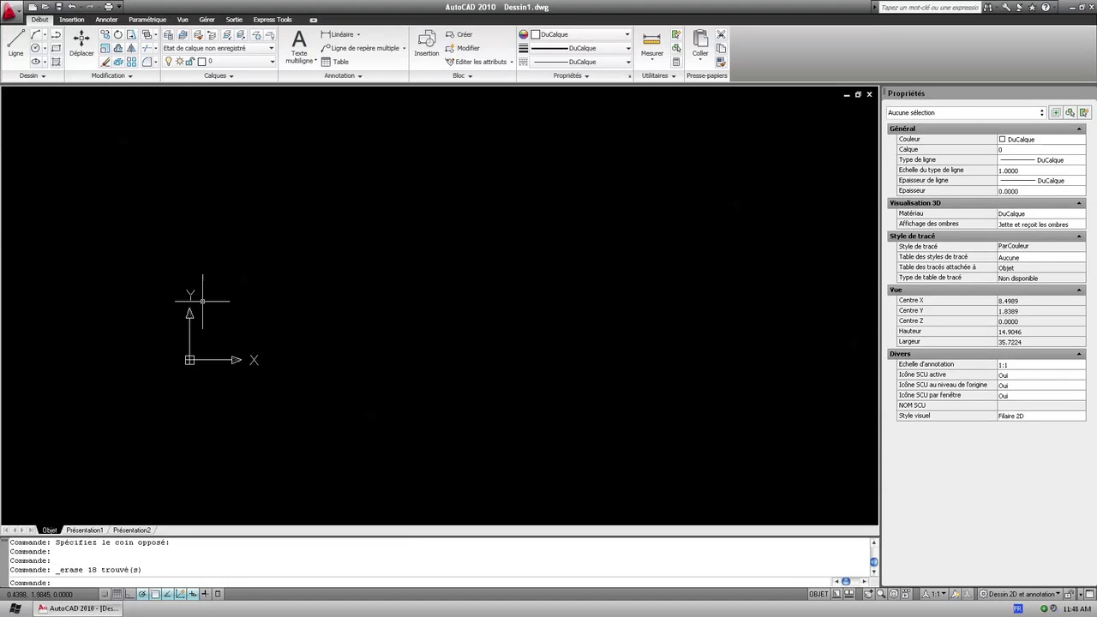
left_click(57, 49)
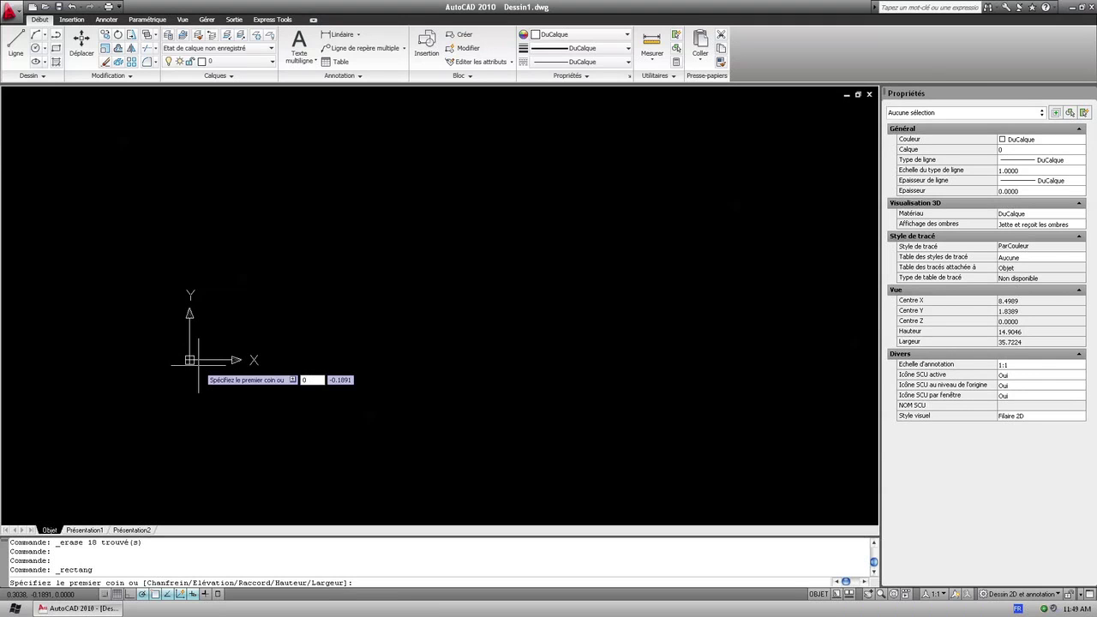
key("Tab")
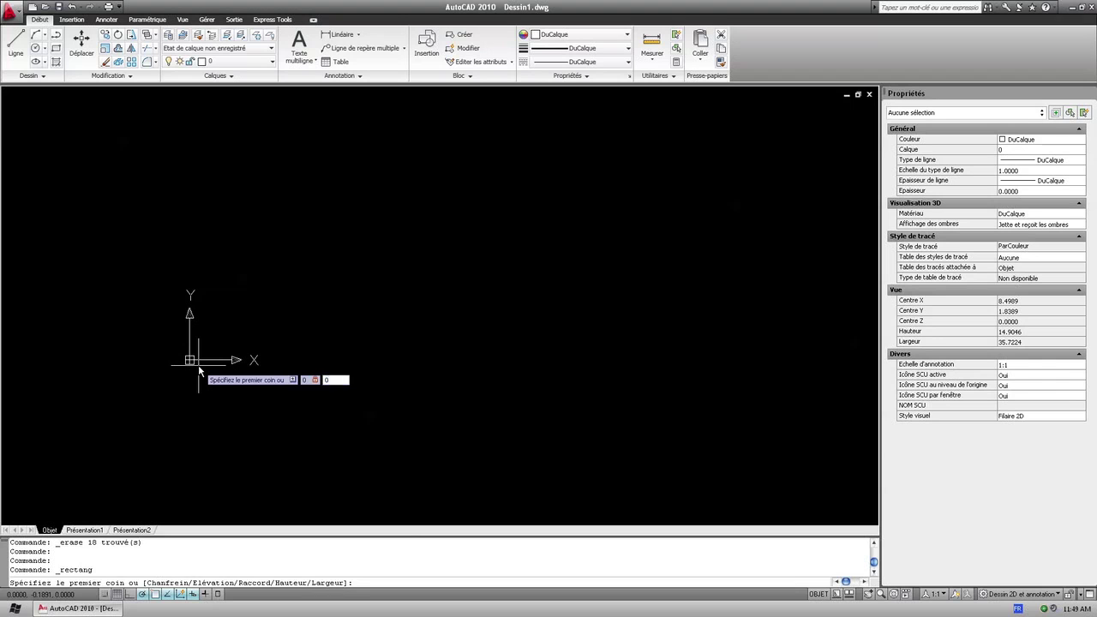
type("0,0")
key("Return")
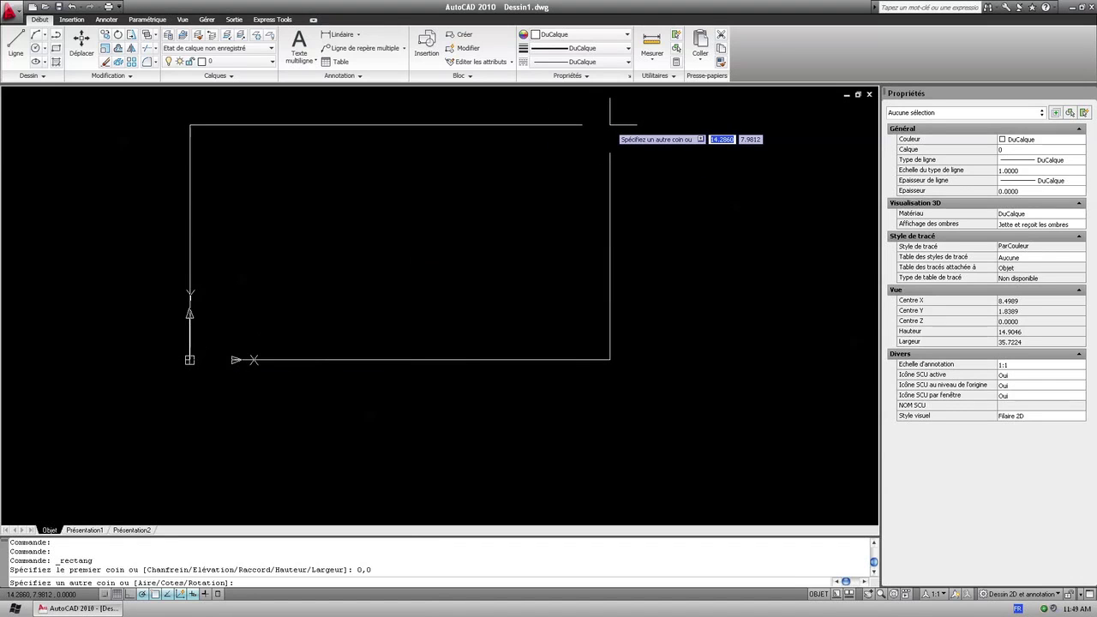
type("20")
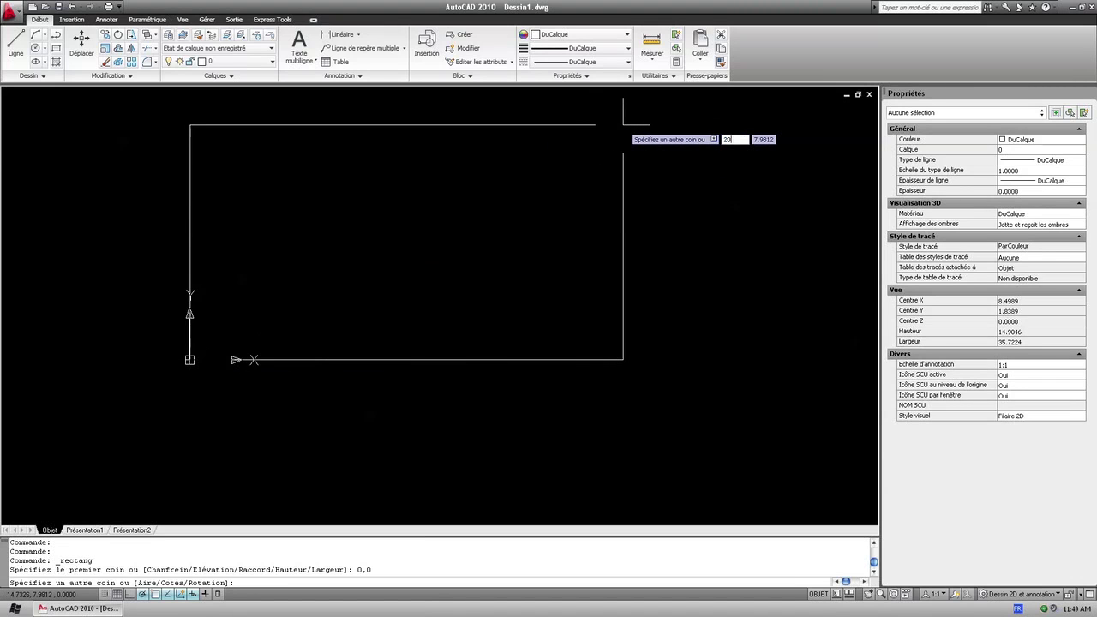
key("Tab")
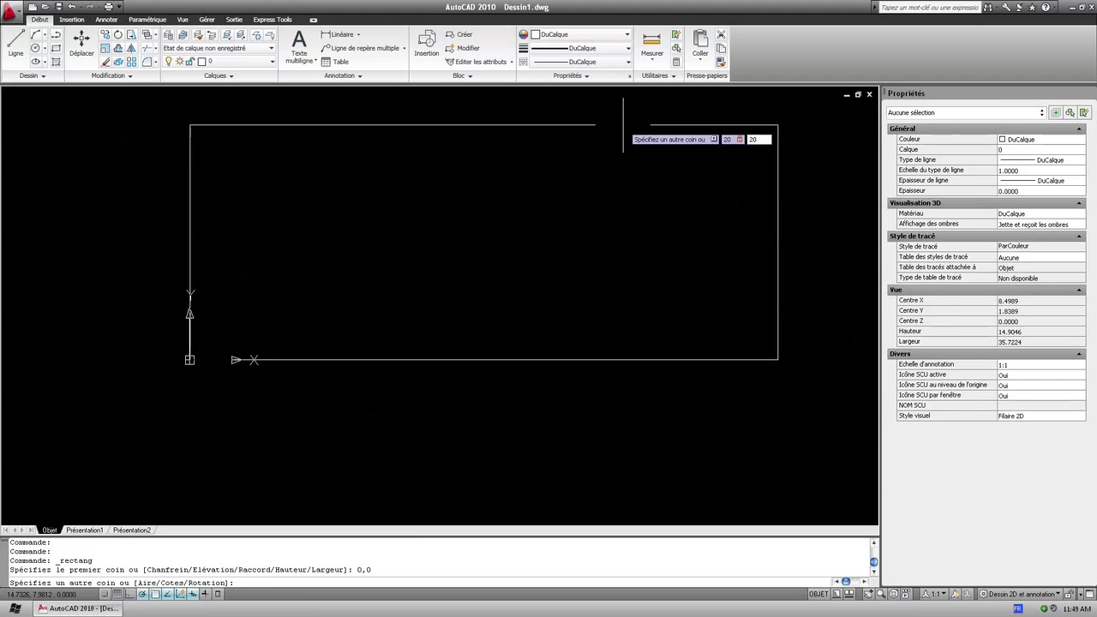
key("Tab")
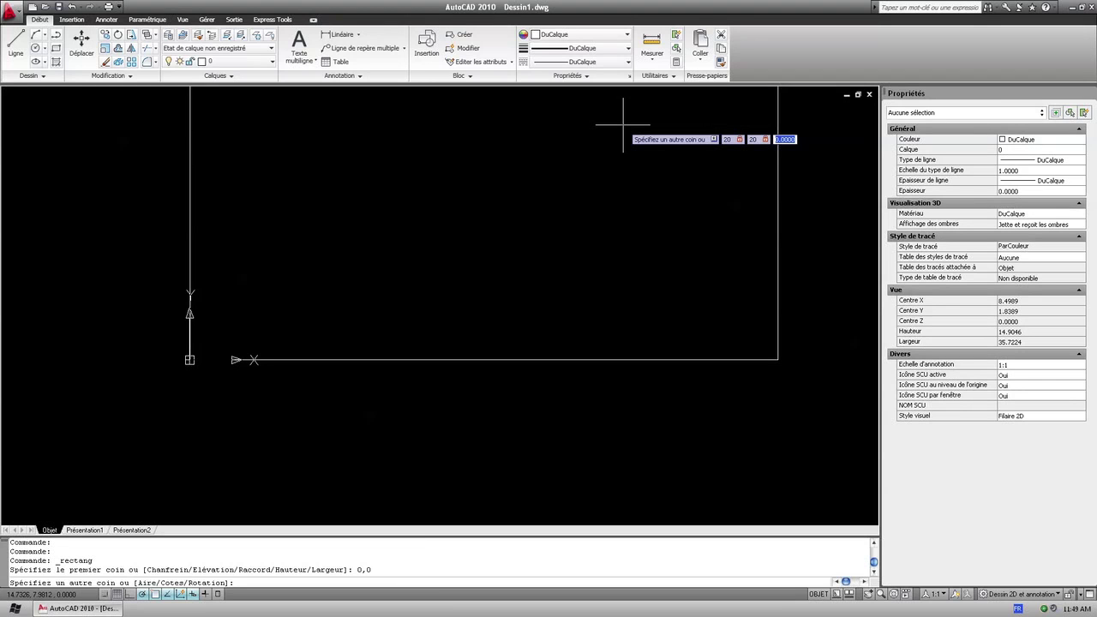
key("Return")
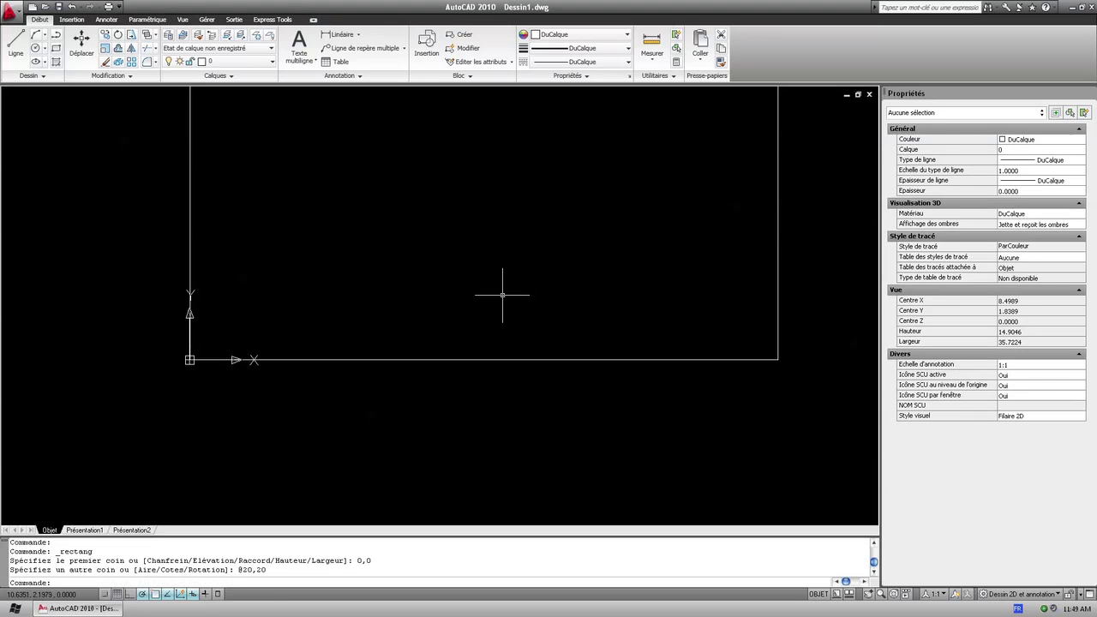
scroll(502, 295, "down", 5)
scroll(501, 227, "up", 3)
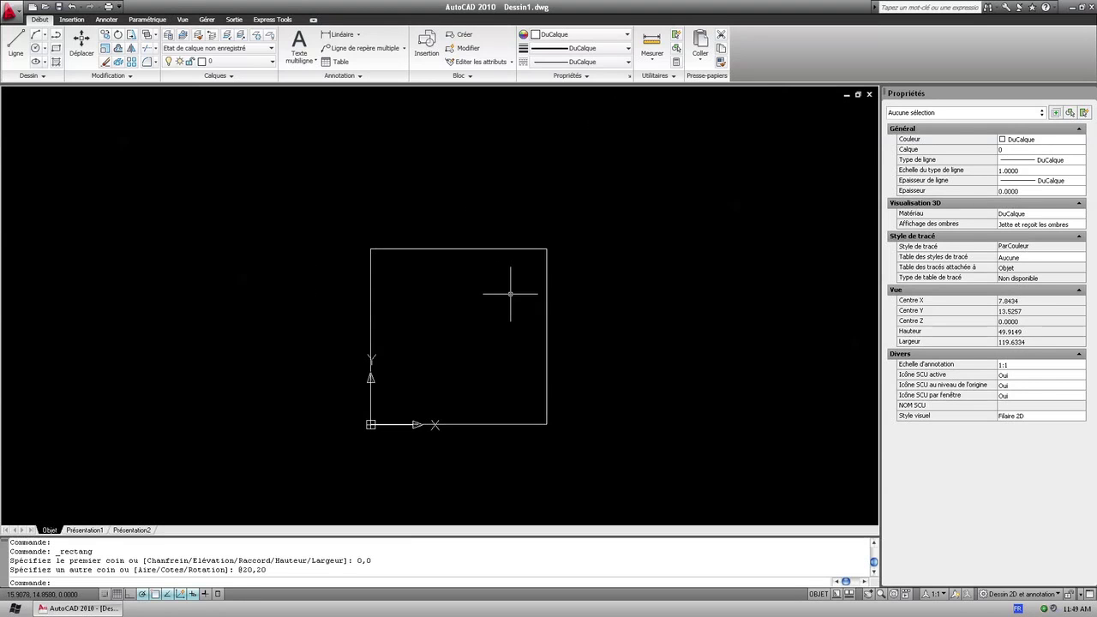